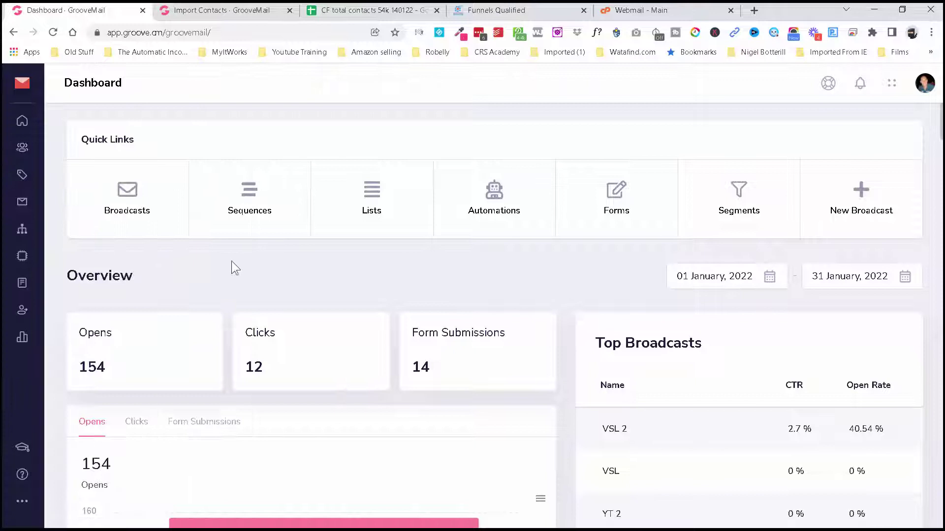
View the mailing lists, where Funnels Qualified List has 0 contacts, and cancel creating a new list.
left_click(372, 198)
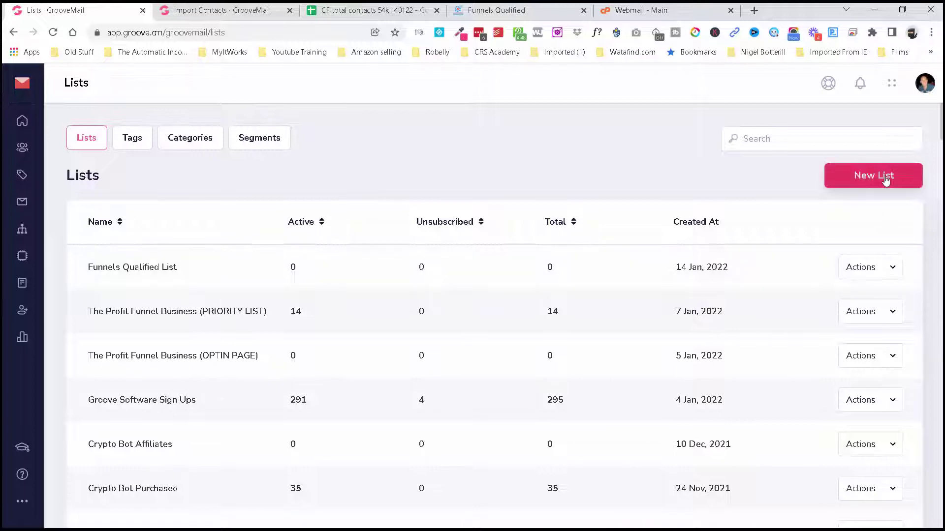
left_click(884, 180)
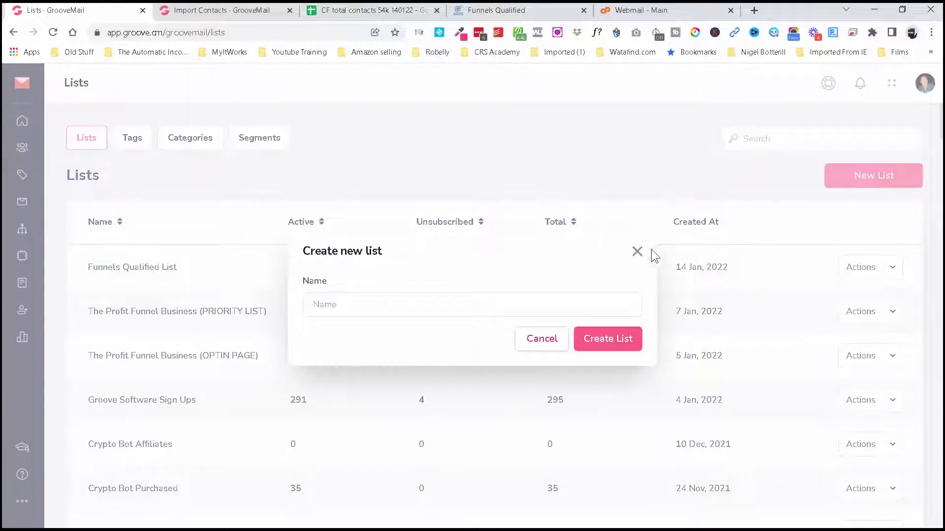
left_click(637, 253)
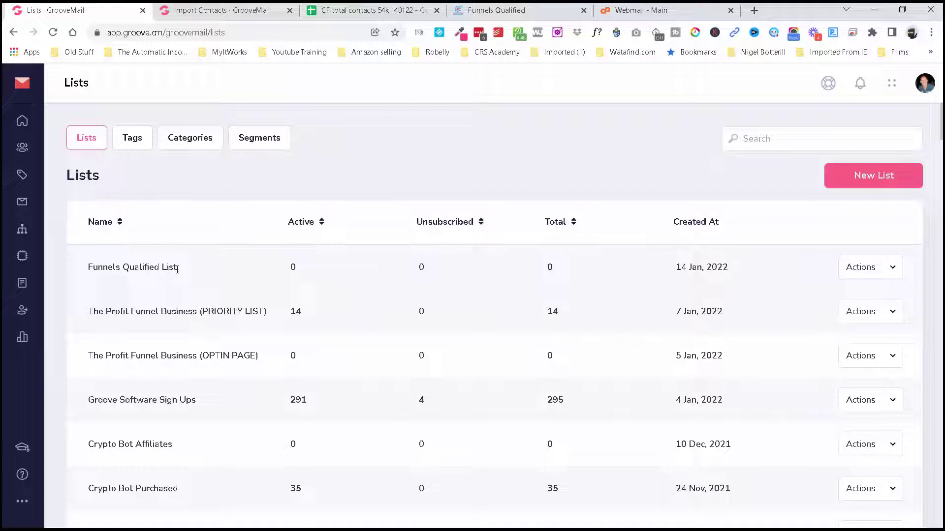
Start a new tag named Funnels Qualified List, with the same text as its description.
left_click(134, 141)
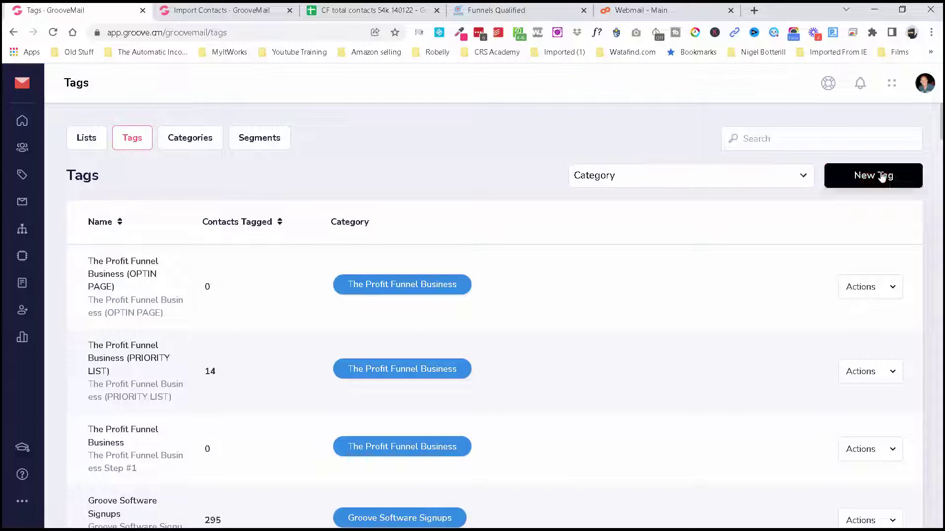
left_click(878, 174)
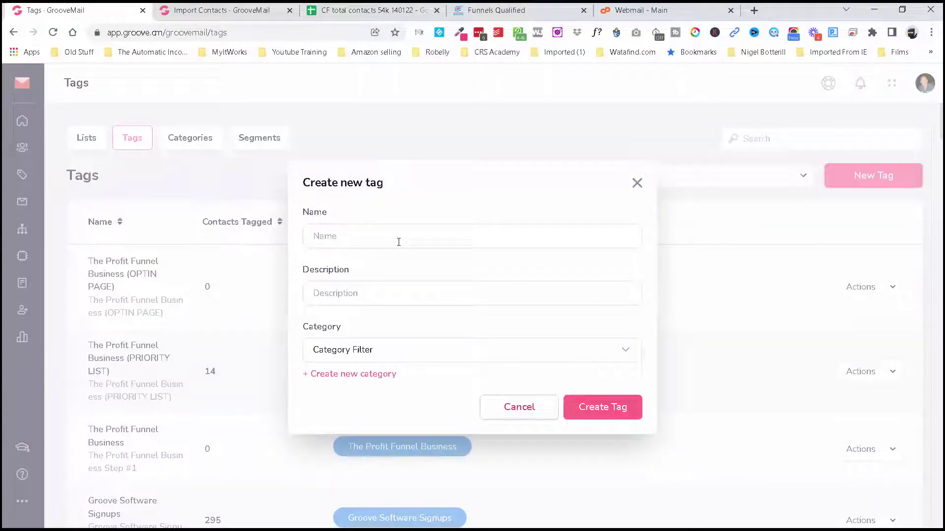
type("Funnels Qualified Lis")
key("shift+Left")
key("shift+Left")
key("shift+Left")
key("shift+Left")
key("shift+Left")
key("shift+Left")
key("shift+Left")
key("shift+Left")
key("shift+Left")
key("shift+Left")
key("shift+Left")
key("shift+Left")
key("shift+Left")
key("shift+Left")
key("shift+Left")
key("shift+Left")
key("shift+Left")
key("shift+Left")
key("shift+Left")
key("shift+Left")
key("ctrl+c")
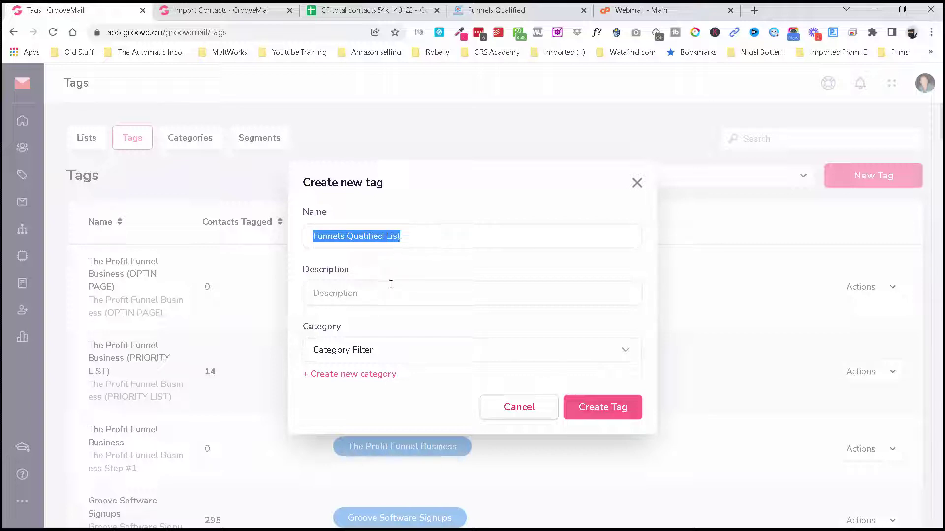
left_click(390, 286)
key("ctrl+v")
Add a new tag category called Funnels Qualified List.
left_click(570, 352)
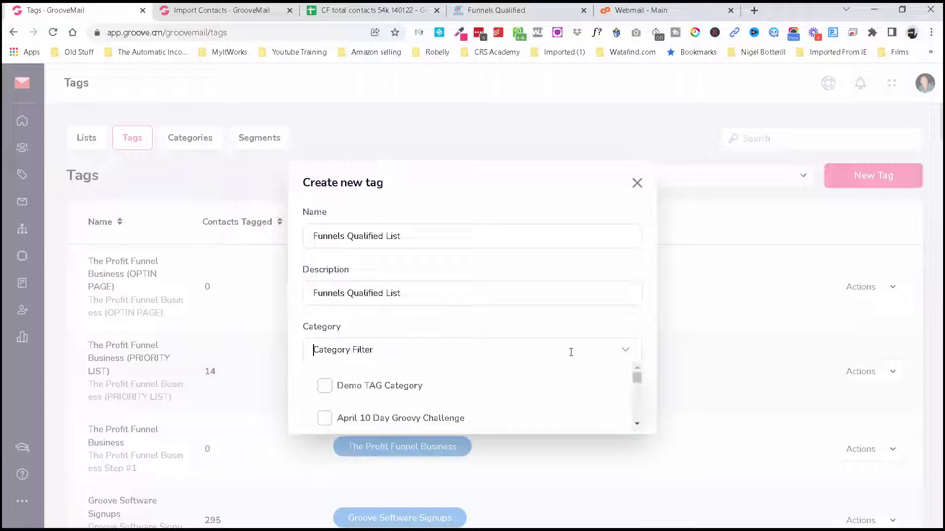
scroll(634, 406, "down", 4)
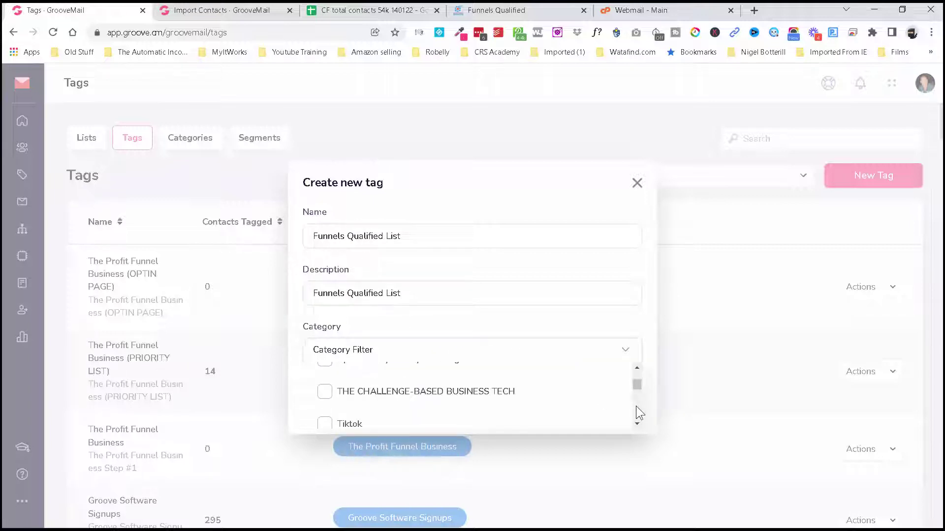
scroll(639, 414, "down", 4)
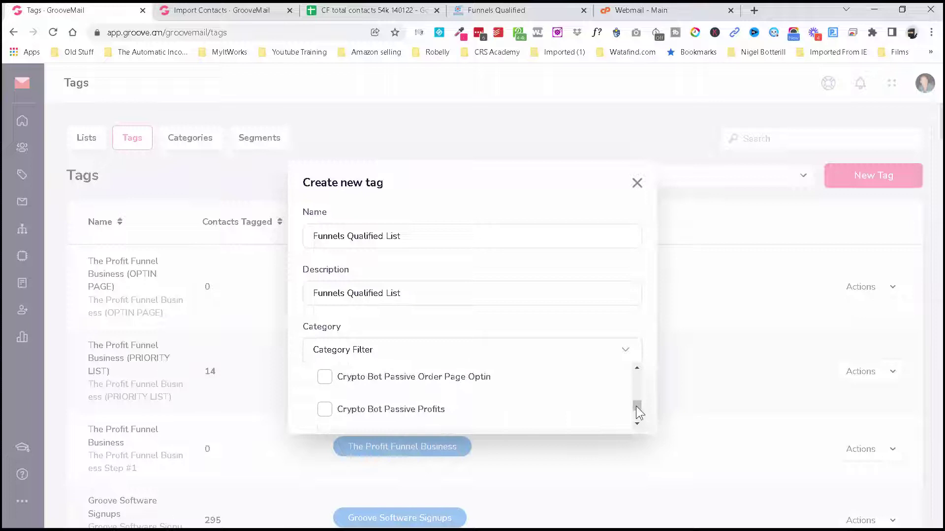
scroll(639, 421, "down", 1)
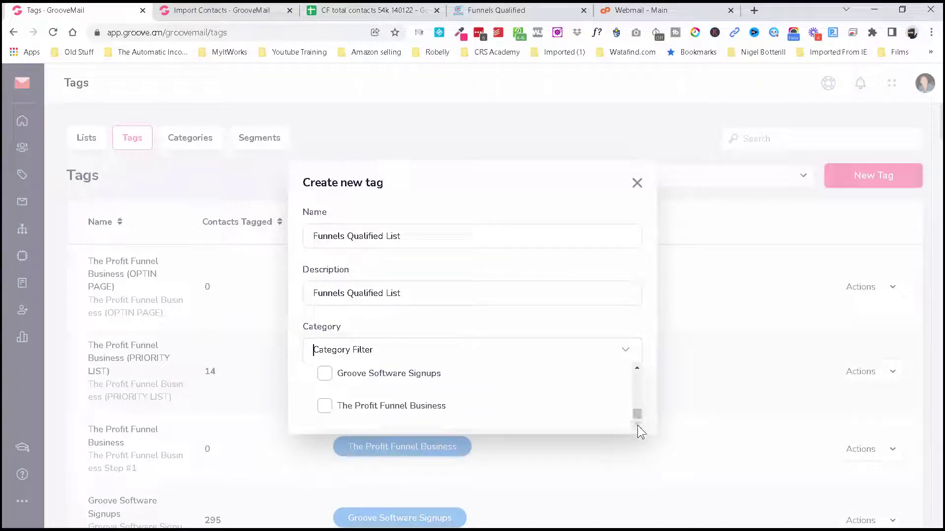
left_click(653, 385)
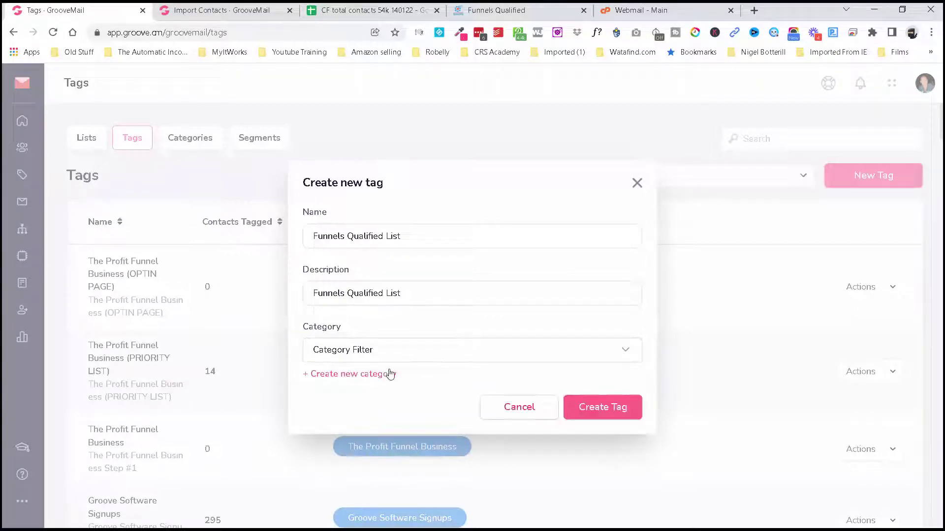
left_click(372, 374)
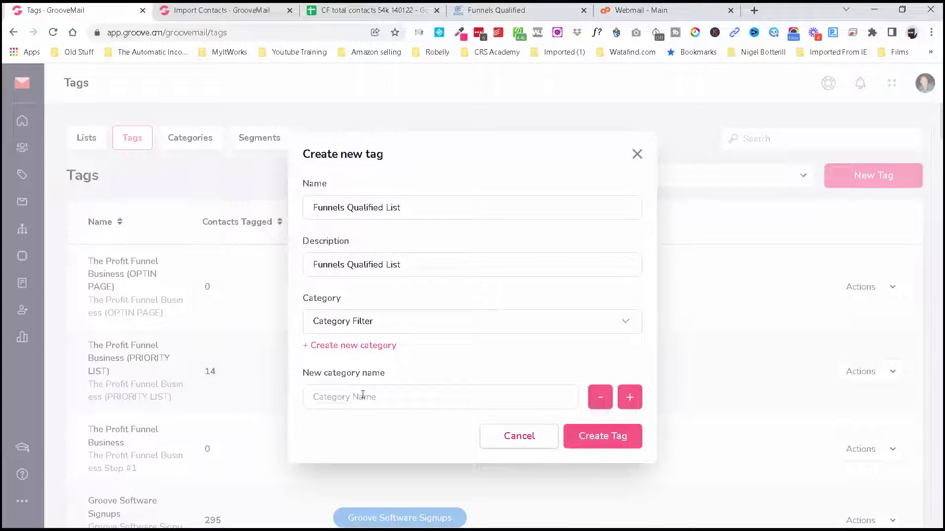
left_click(363, 396)
key("ctrl+v")
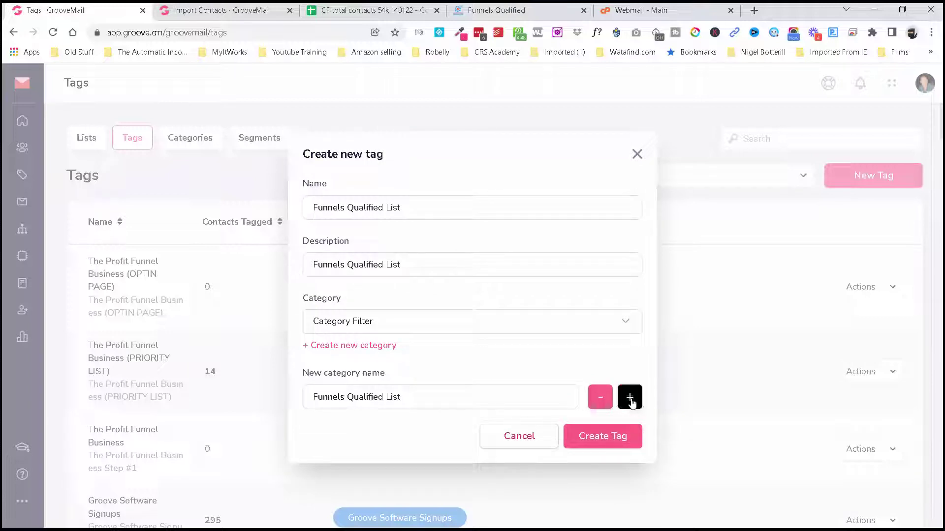
left_click(631, 400)
Assign the Funnels Qualified List category to the new tag.
left_click(563, 351)
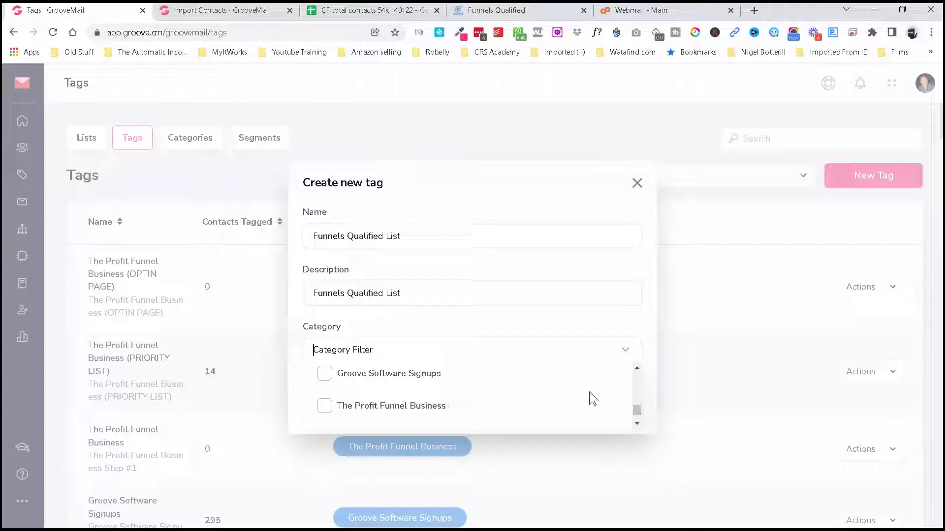
scroll(639, 375, "up", 5)
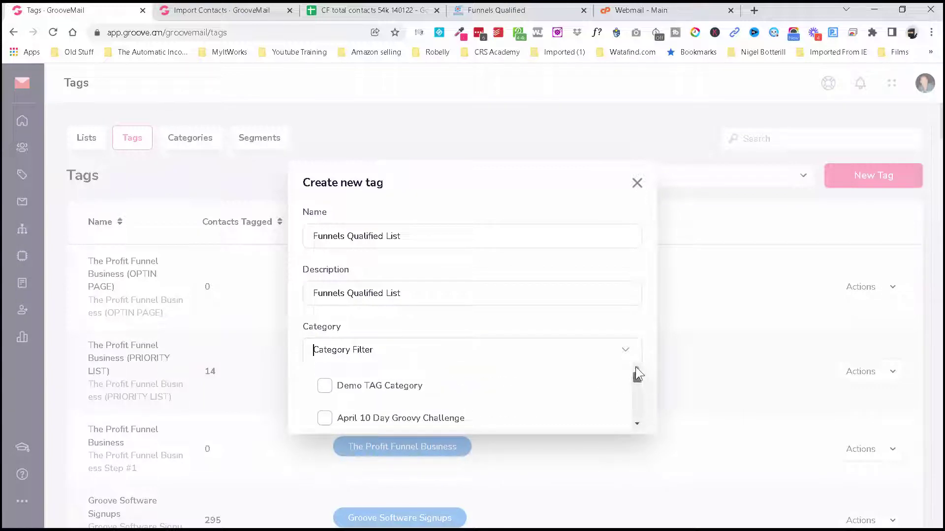
left_click_drag(637, 378, 637, 418)
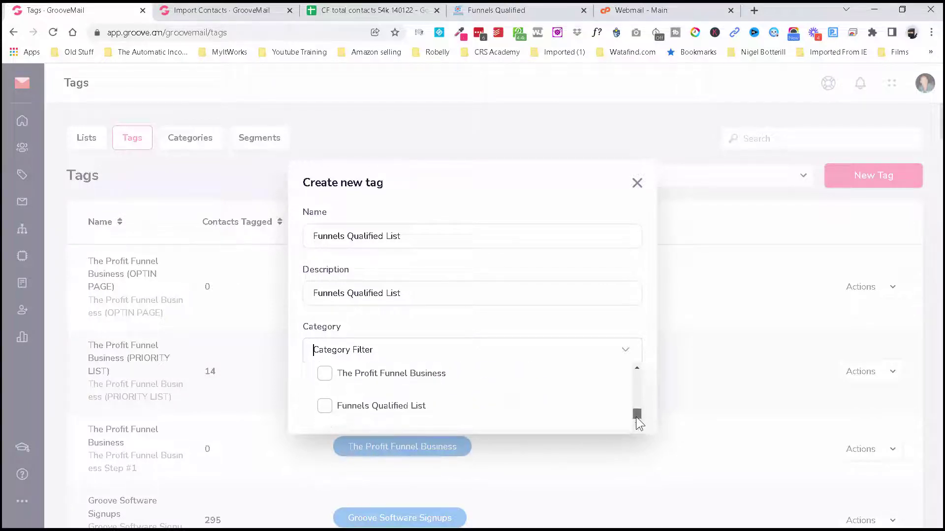
left_click(324, 406)
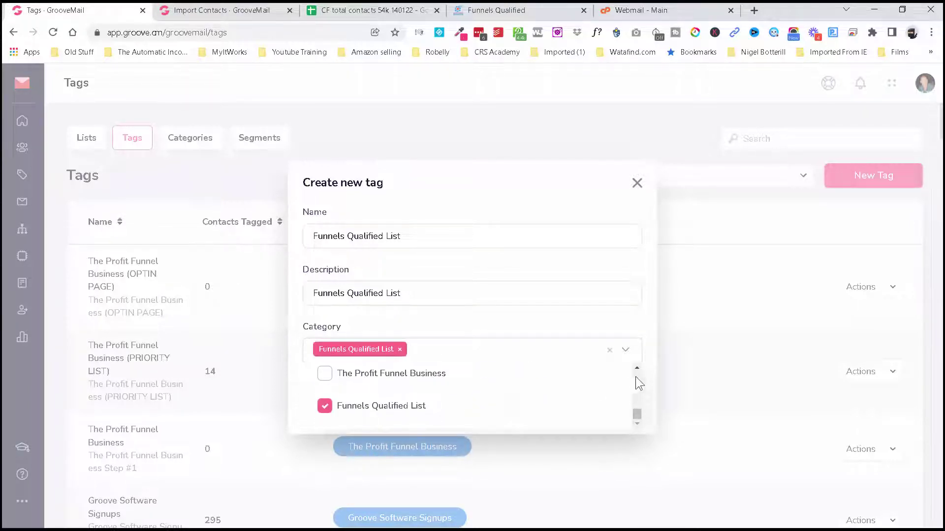
left_click(648, 373)
Save the Funnels Qualified List tag and begin importing contacts from a file.
left_click(601, 404)
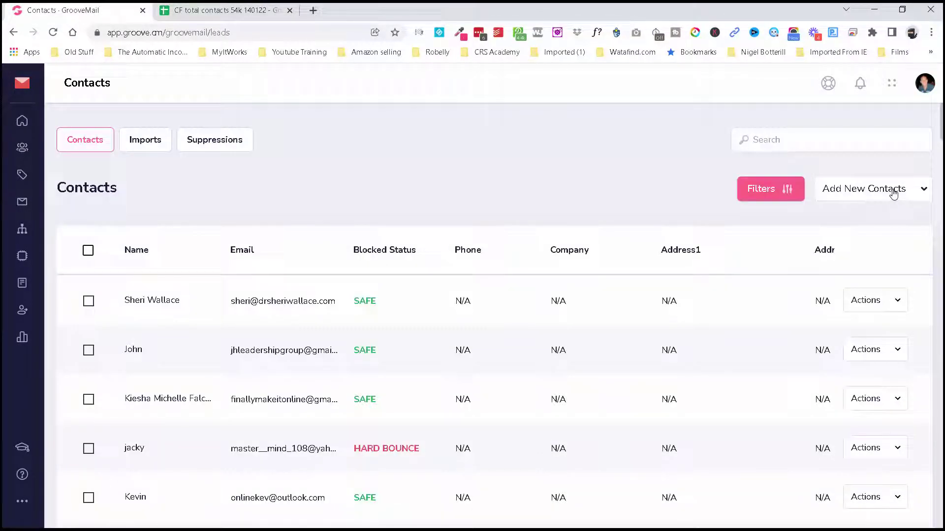
left_click(891, 193)
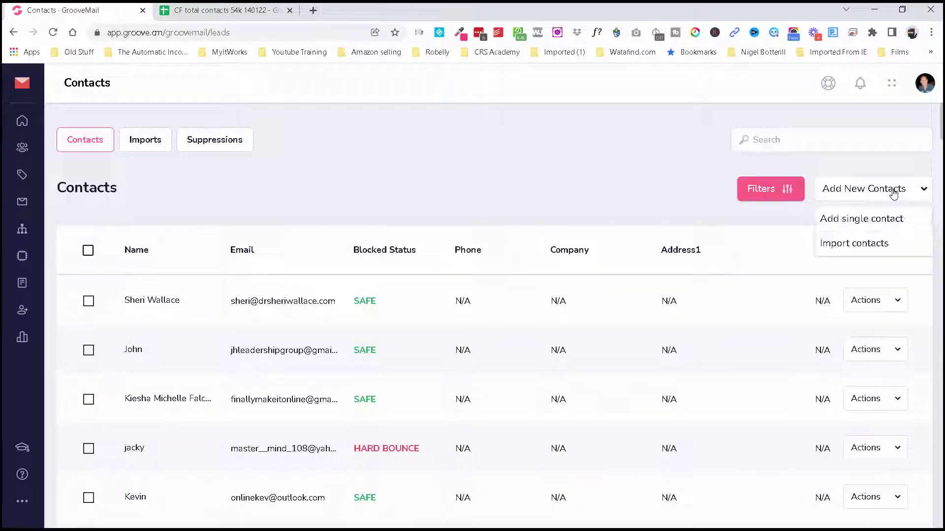
left_click(873, 246)
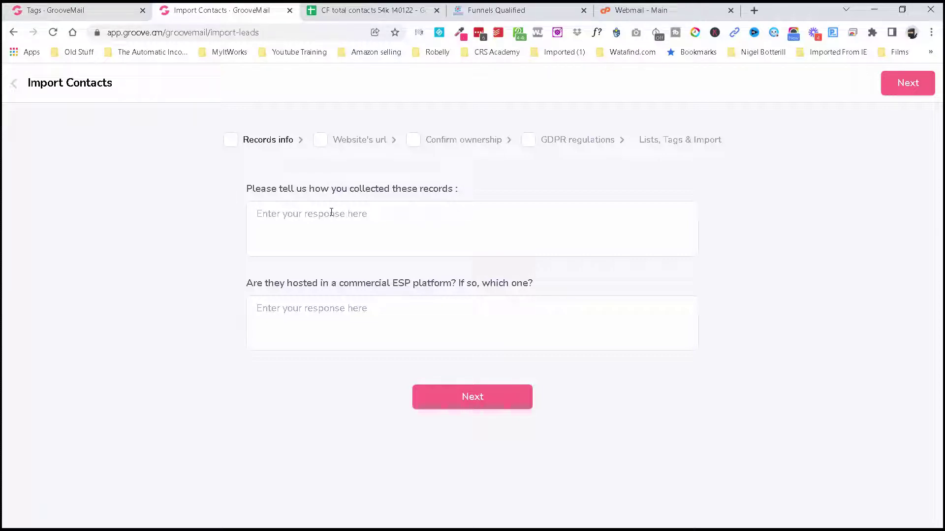
Answer Records info: collected 'Through our website and optin pages', not hosted on an ESP ('no').
left_click(331, 212)
type("Through our website and optin pages")
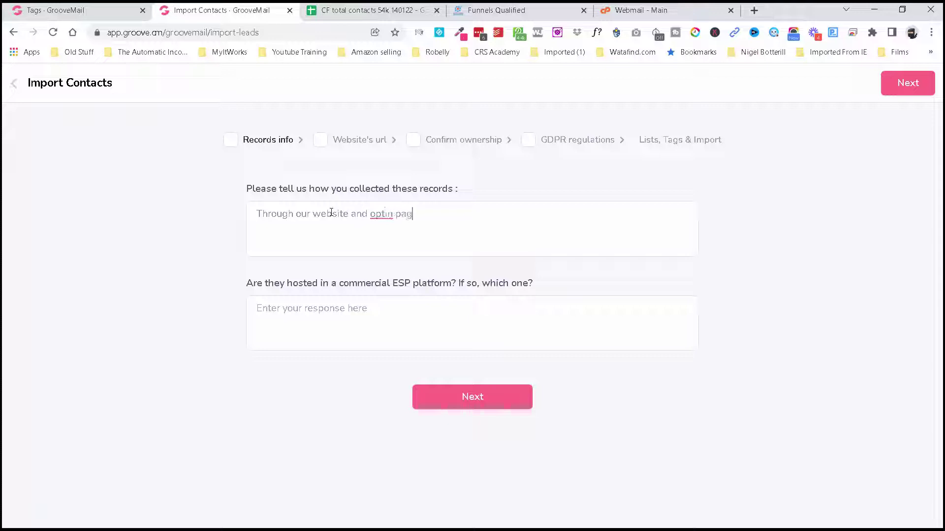
left_click(316, 320)
type("no")
left_click(498, 398)
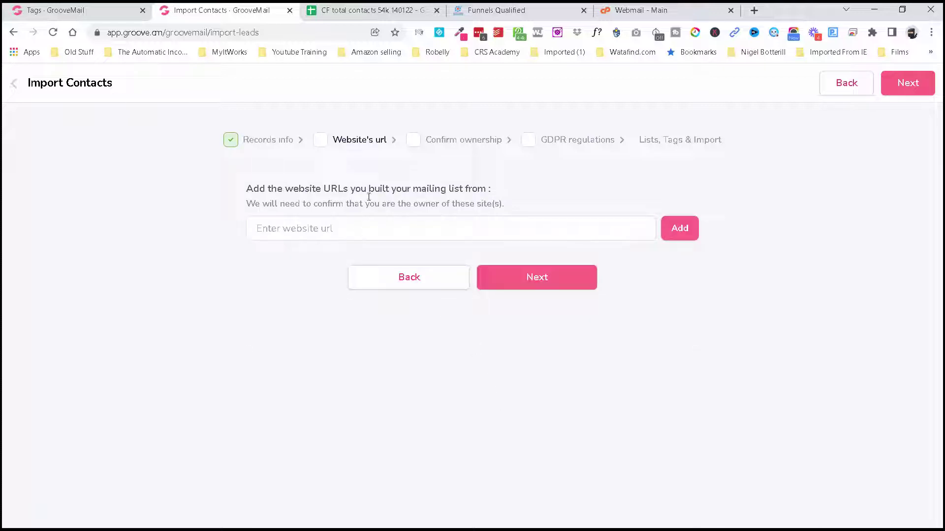
Close the Funnels Qualified site's challenge popup and copy its web address from the address bar.
left_click(518, 11)
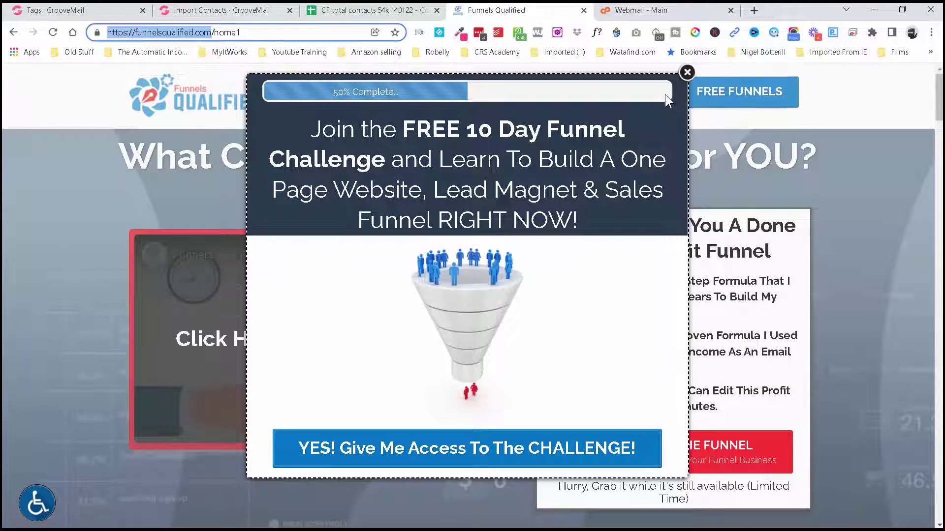
left_click(687, 72)
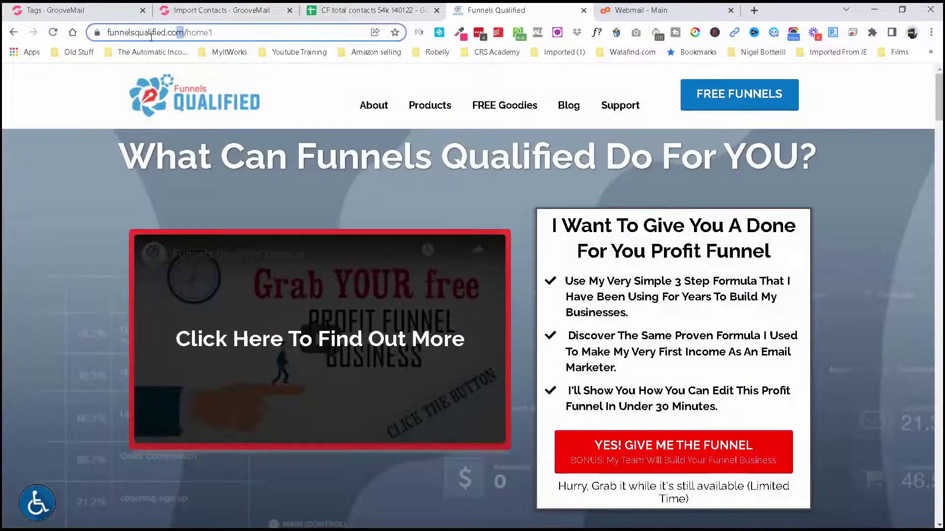
left_click(126, 36)
right_click(134, 31)
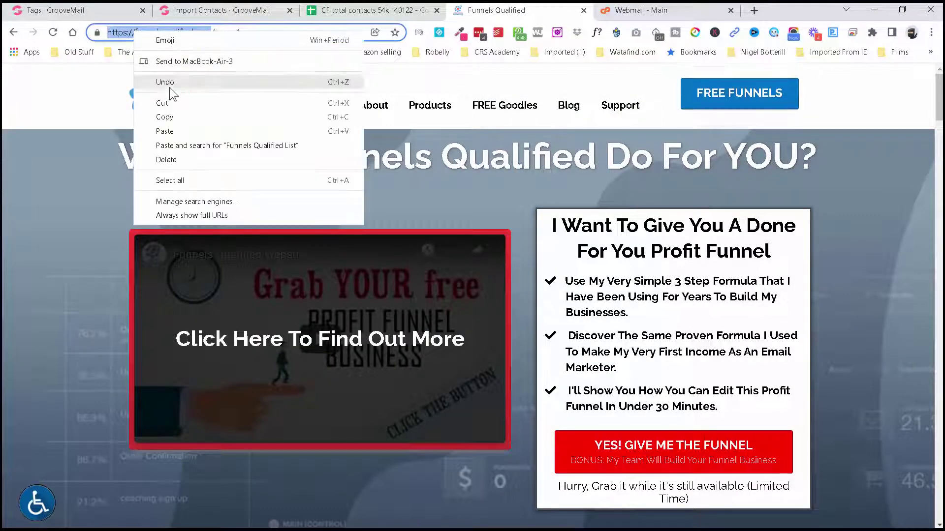
left_click(190, 117)
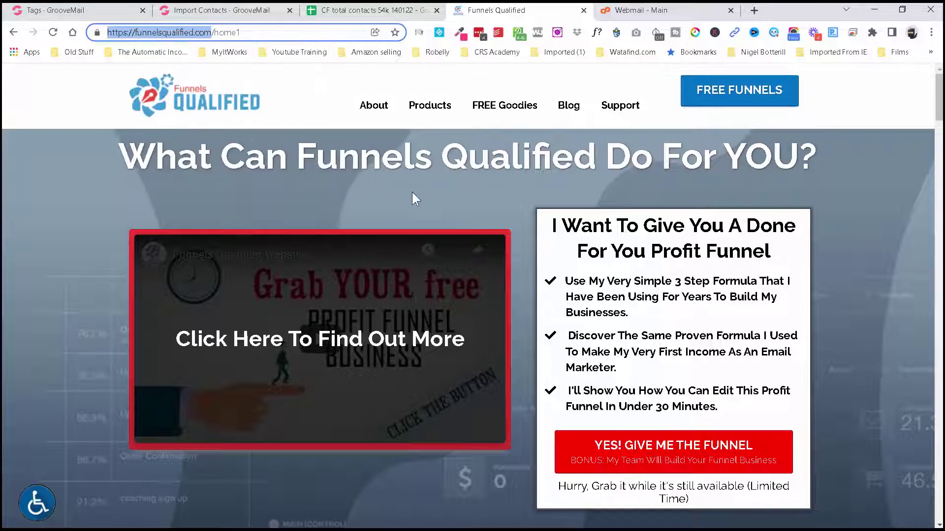
left_click(213, 15)
Add funnelsqualified.com as the source website and send a verification code to the site's mailbox.
left_click(304, 226)
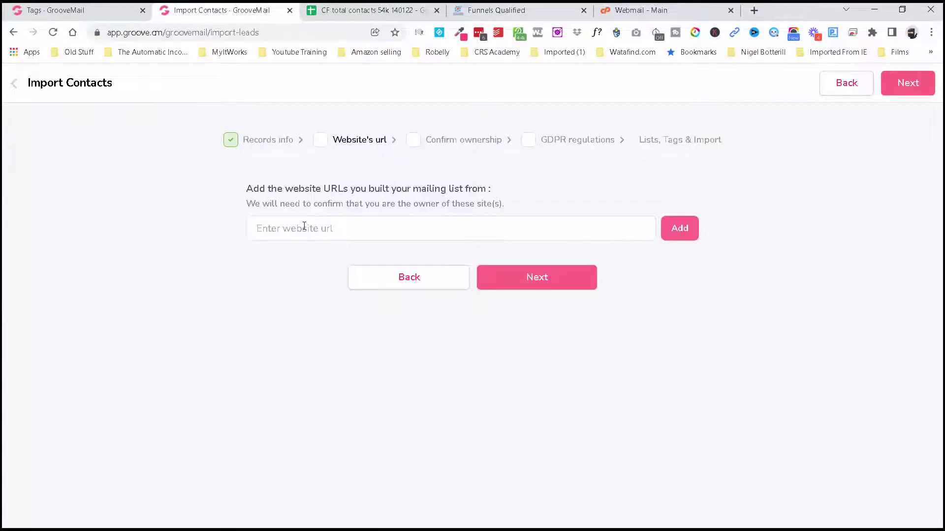
key("ctrl+v")
left_click(665, 234)
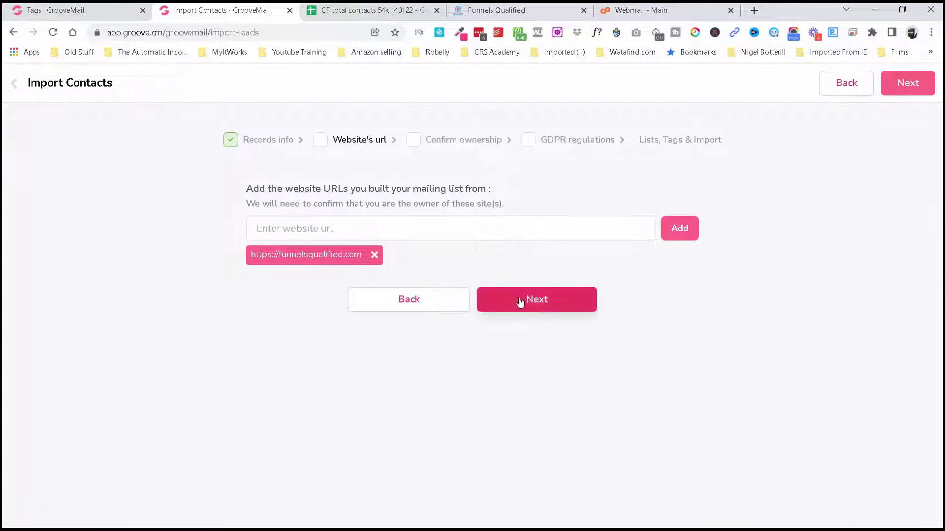
left_click(536, 300)
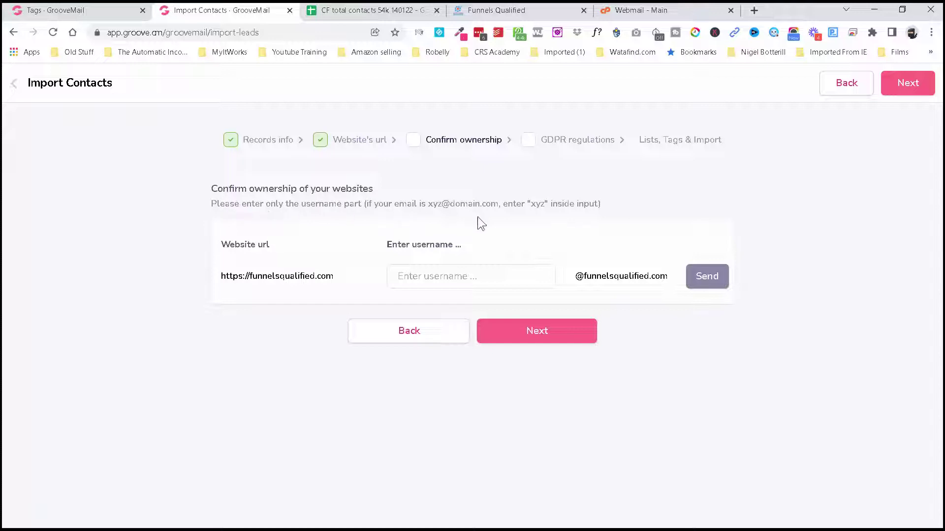
left_click(492, 274)
left_click(719, 279)
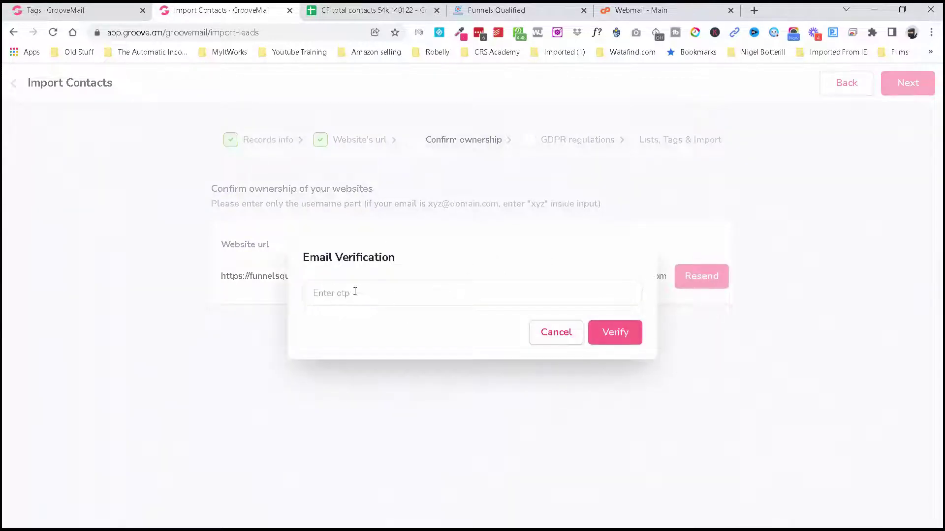
Log in to Roundcube Webmail with the saved mailbox login and open the Website Ownership Verification email.
key("ctrl+5")
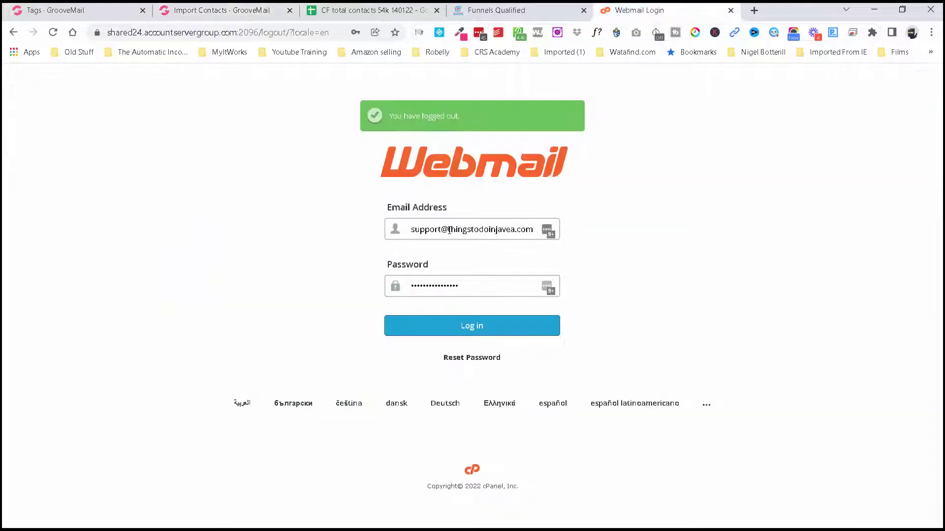
triple_click(449, 230)
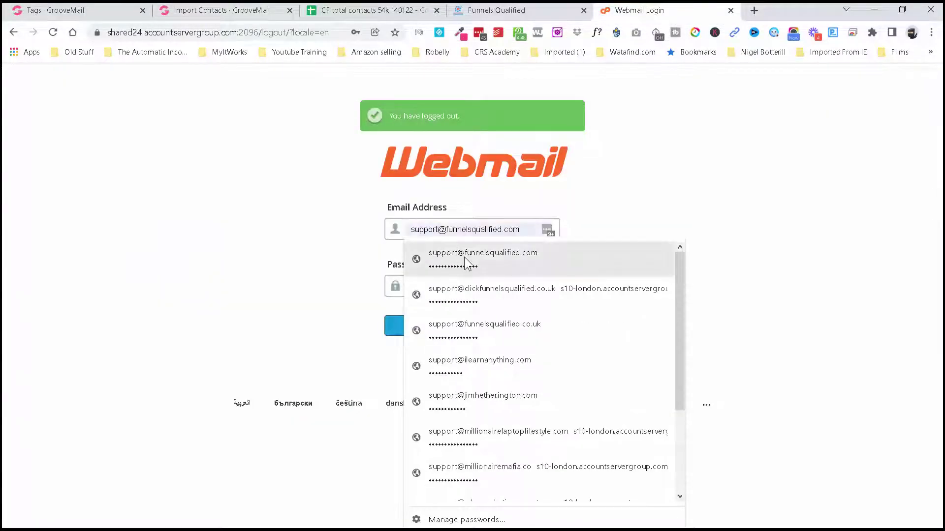
left_click(466, 261)
left_click(472, 325)
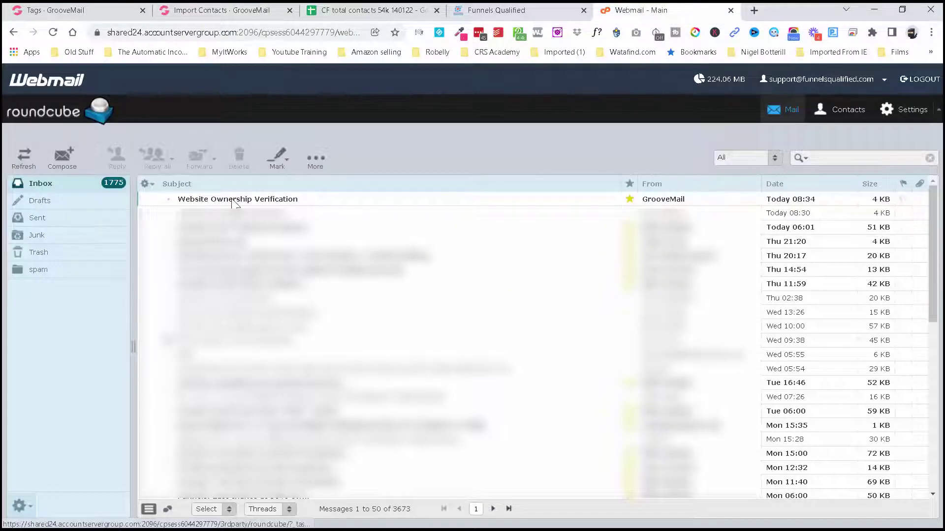
double_click(233, 199)
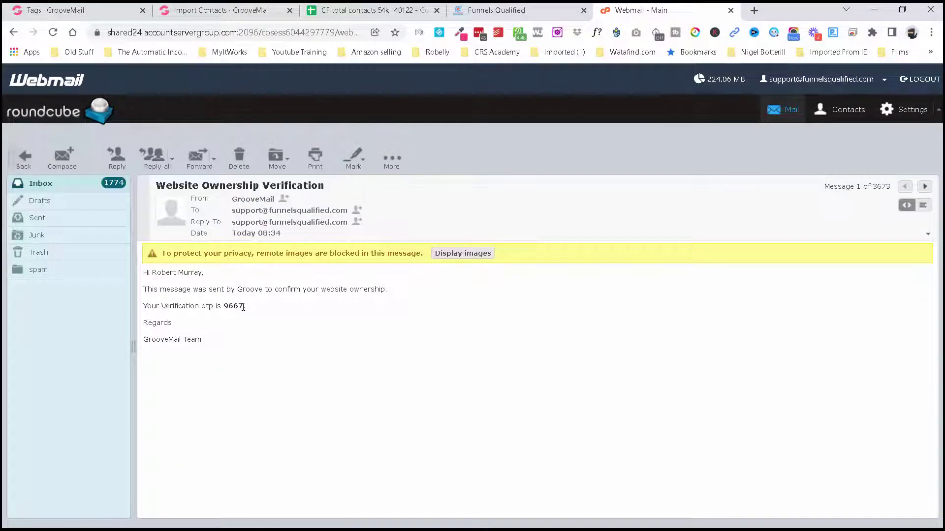
Enter the emailed one-time code to verify funnelsqualified.com and continue to the GDPR step.
left_click(216, 11)
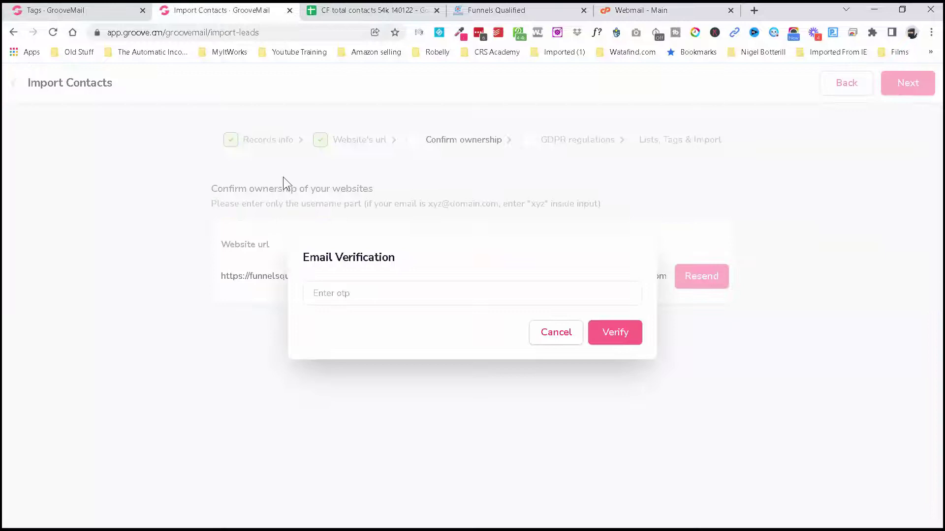
left_click(608, 332)
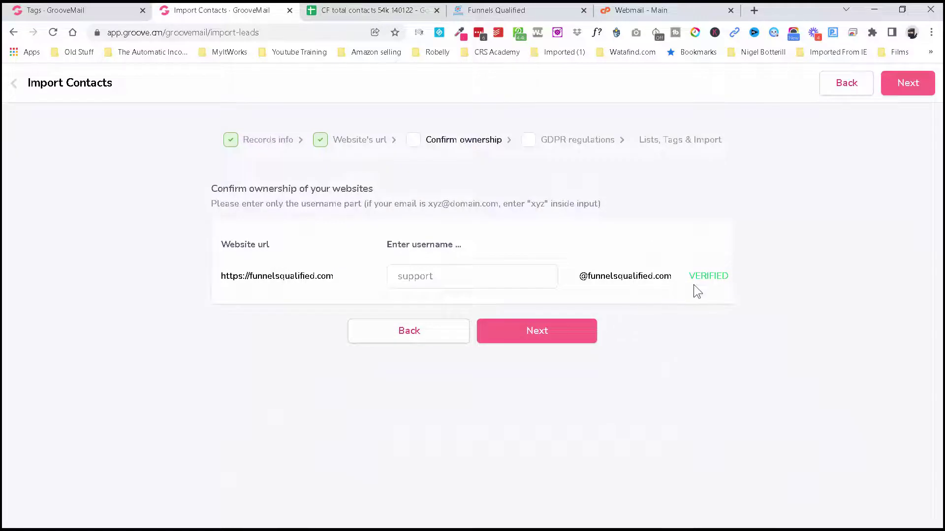
left_click(553, 334)
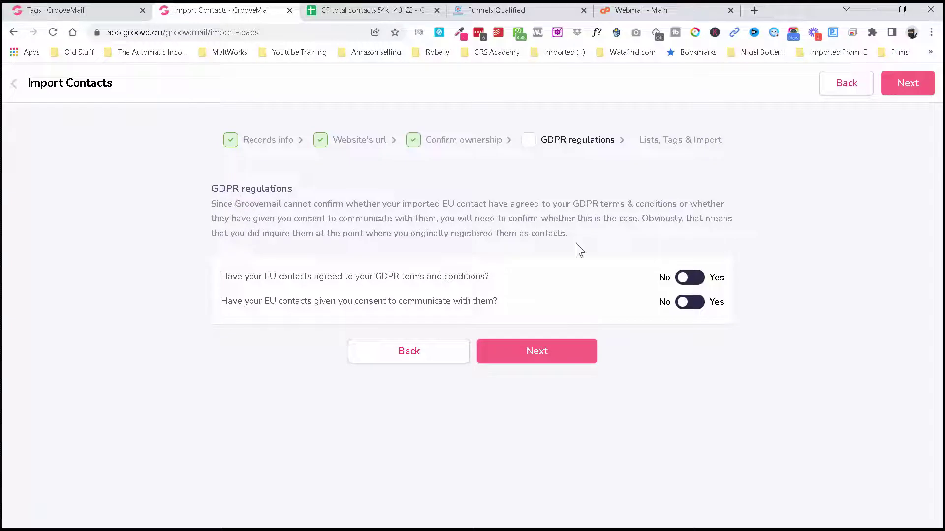
Answer Yes to both GDPR questions and move on to the Lists, Tags & Import step.
left_click(694, 278)
left_click(694, 302)
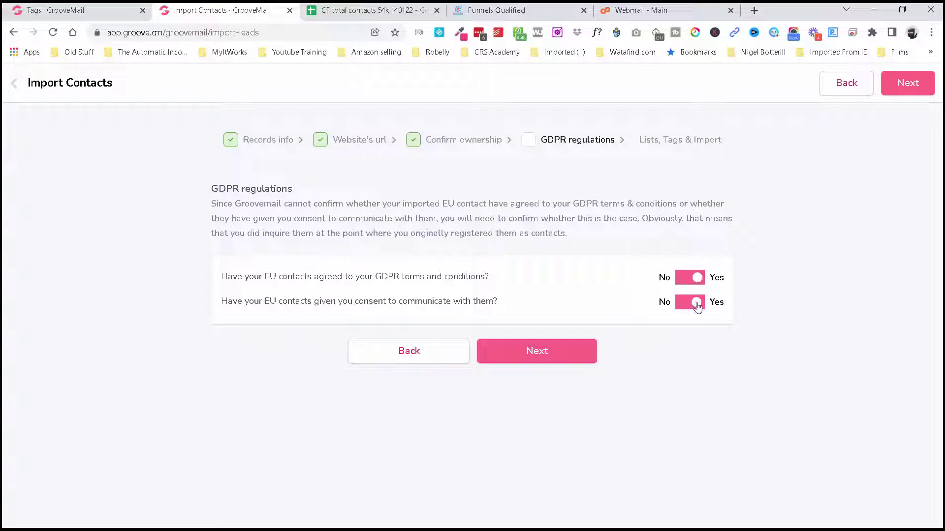
left_click(559, 357)
left_click(594, 212)
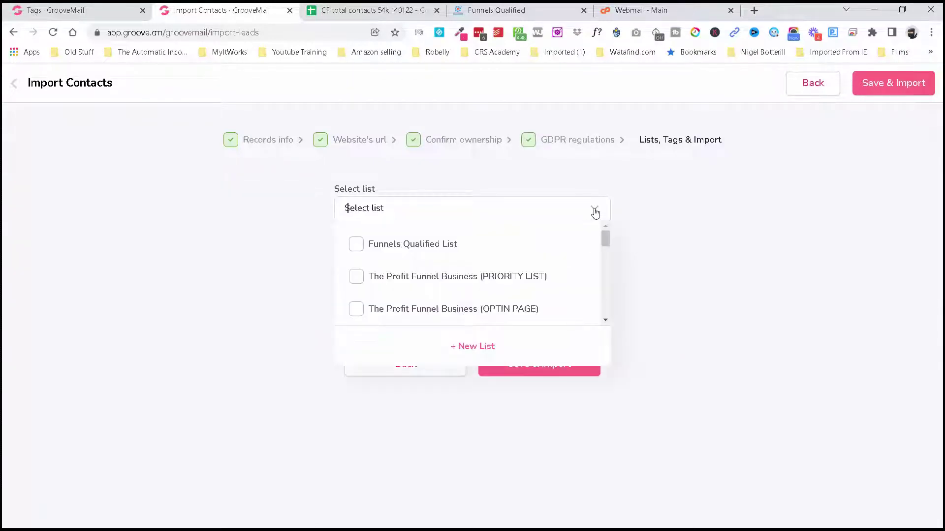
Choose Funnels Qualified List as both the import's list and its tag.
left_click(358, 245)
left_click(641, 255)
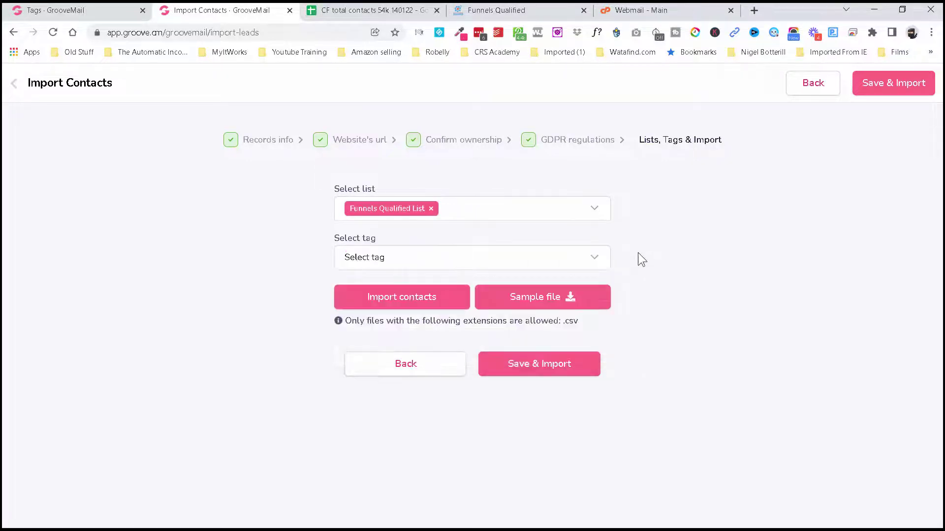
left_click(599, 256)
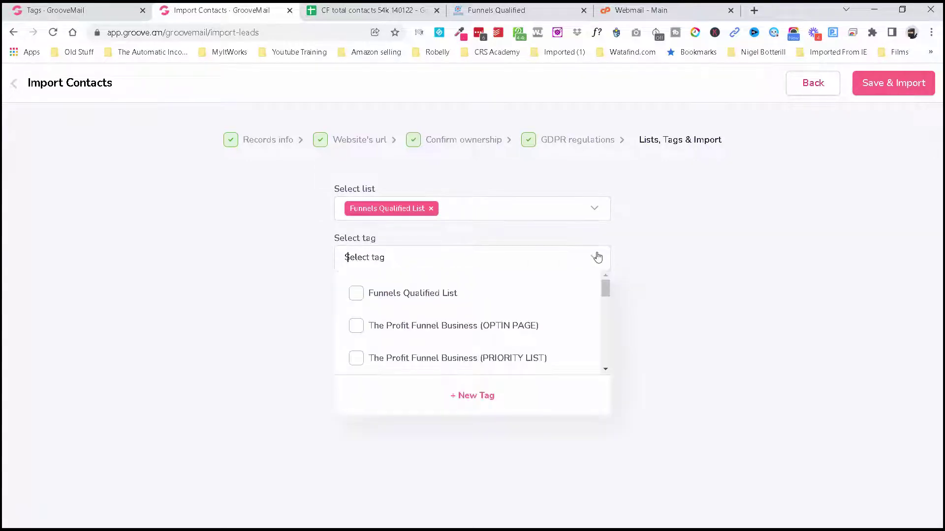
left_click(357, 294)
left_click(654, 303)
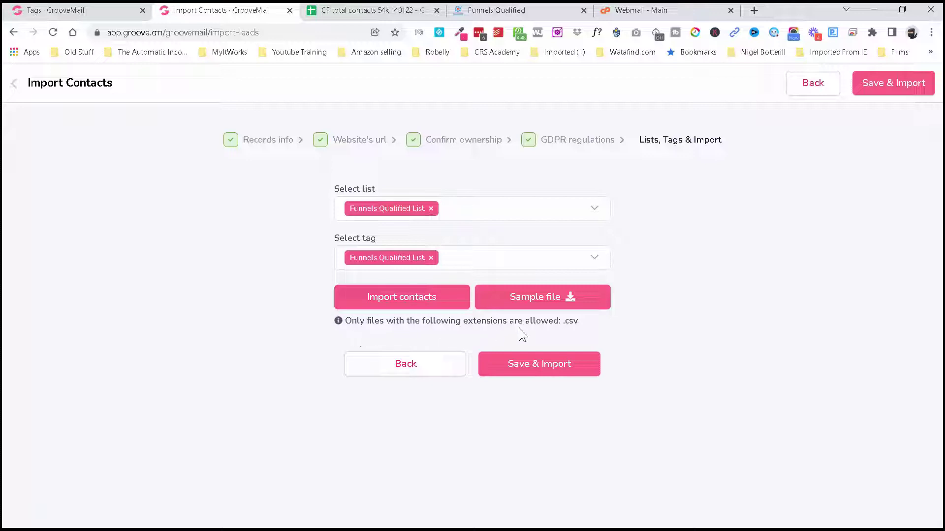
Download GrooveMail's sample contacts file as multi_leads.csv.
left_click(581, 298)
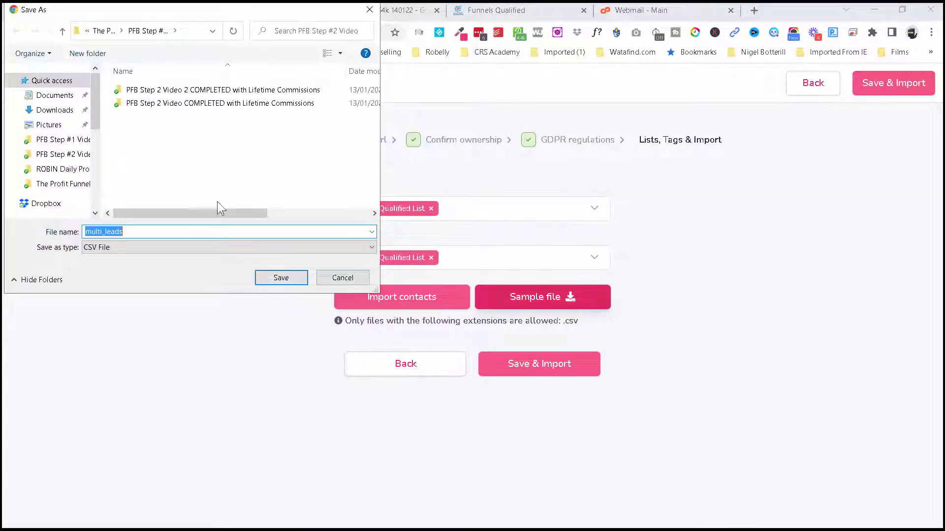
left_click(101, 31)
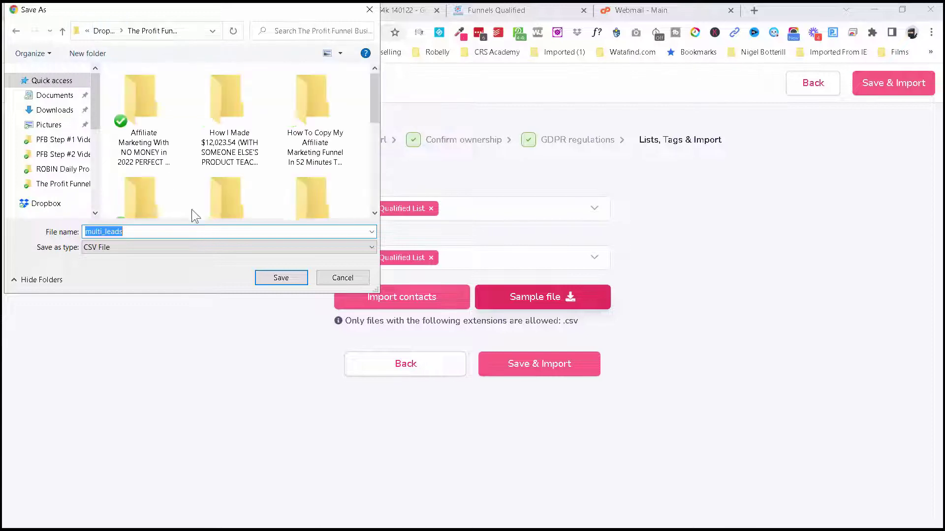
left_click(281, 278)
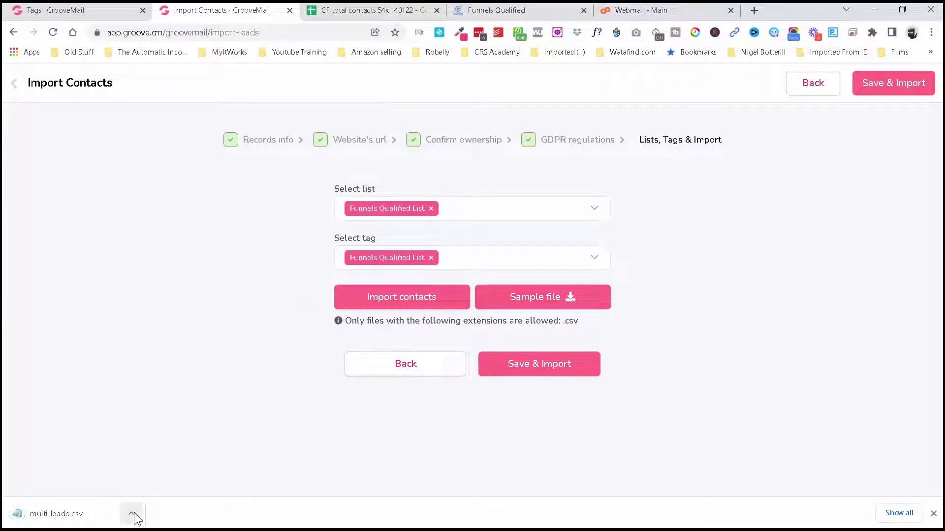
left_click(132, 513)
Upload multi_leads.csv to the Contacts lists Drive folder and open the CF total contacts 54k 140122 spreadsheet.
left_click_drag(645, 63, 713, 11)
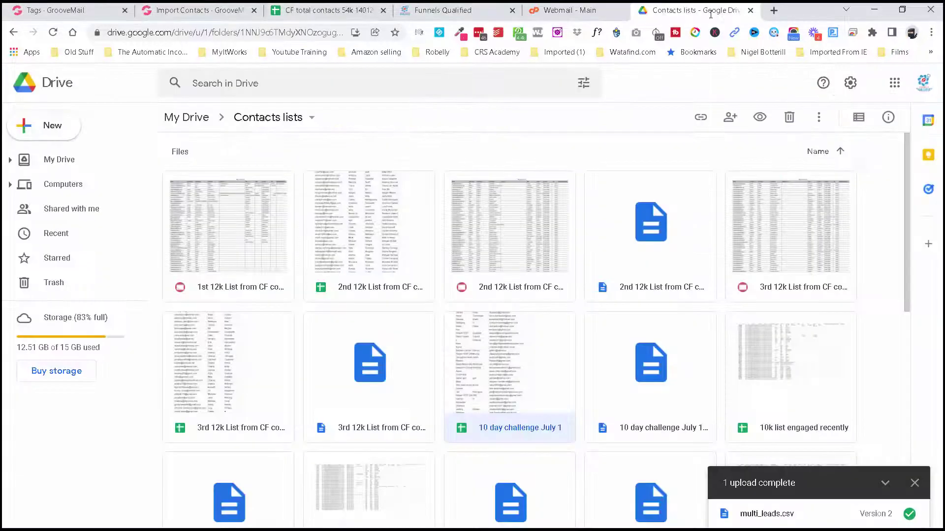
left_click(773, 513)
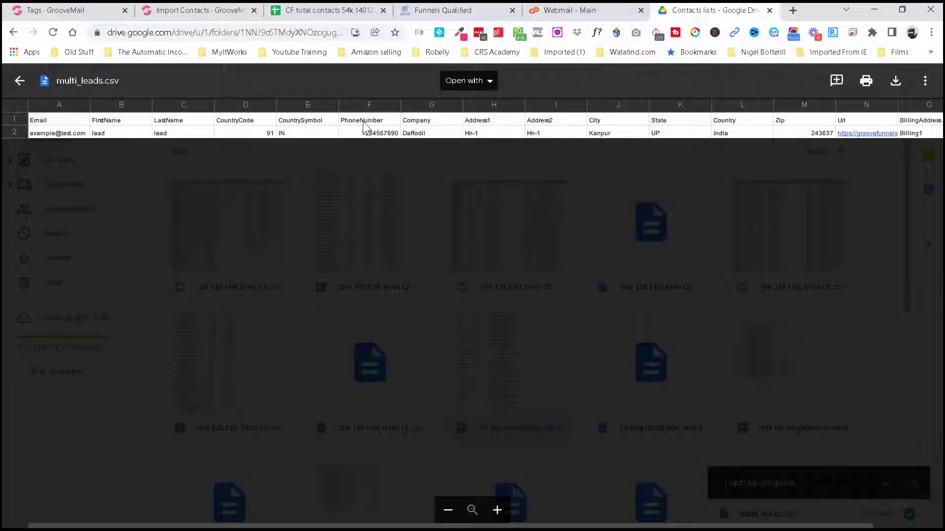
left_click(331, 15)
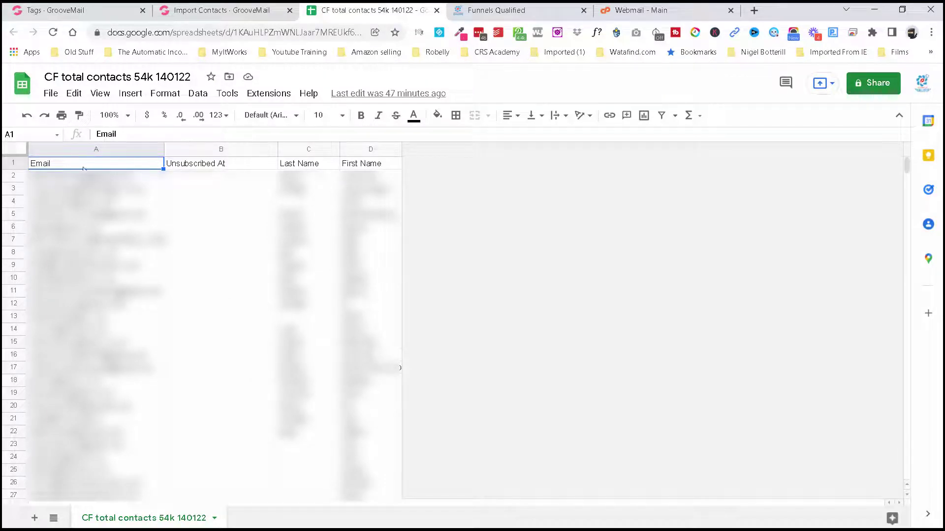
Delete the Unsubscribed At column and move First Name ahead of Last Name.
left_click(237, 150)
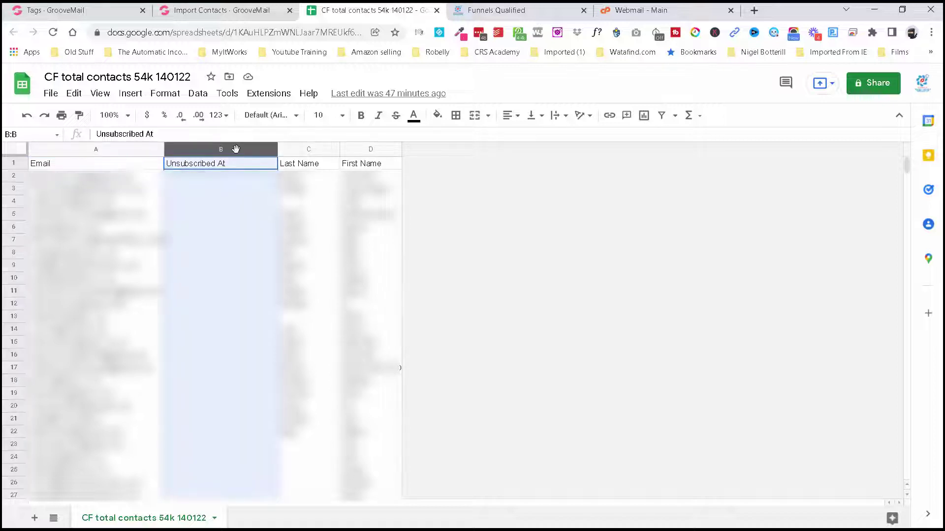
right_click(236, 150)
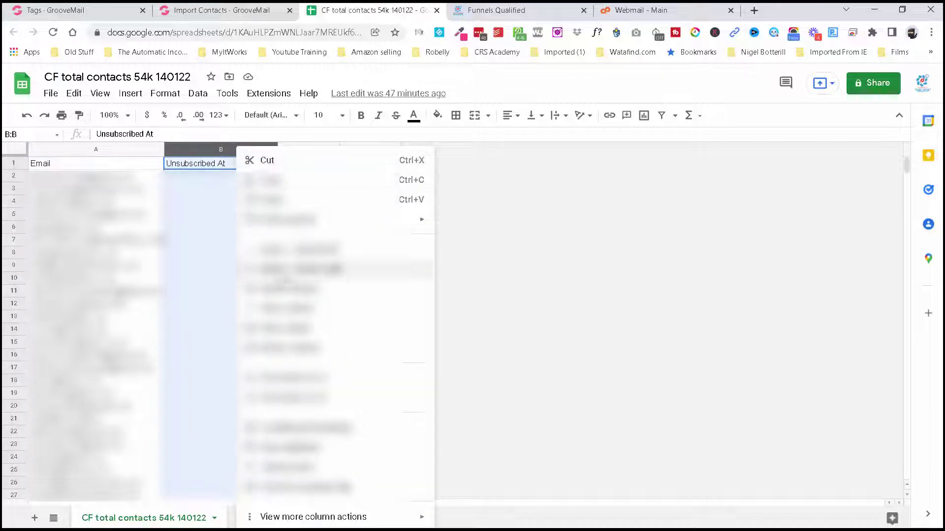
left_click(315, 289)
left_click_drag(195, 150, 257, 149)
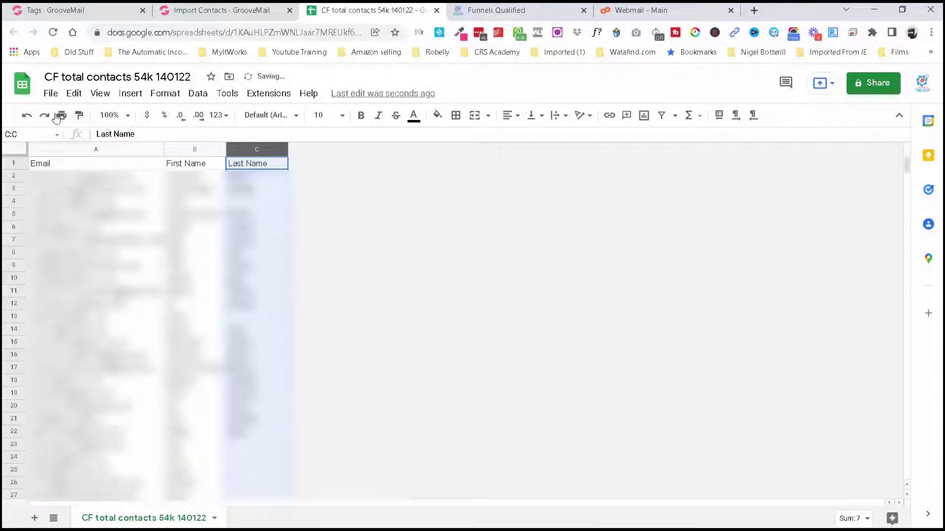
Download the sheet as CSV into Dropbox's Contacts Downloads folder, renaming it with a '- Groove' suffix.
left_click(49, 93)
mouse_move(89, 250)
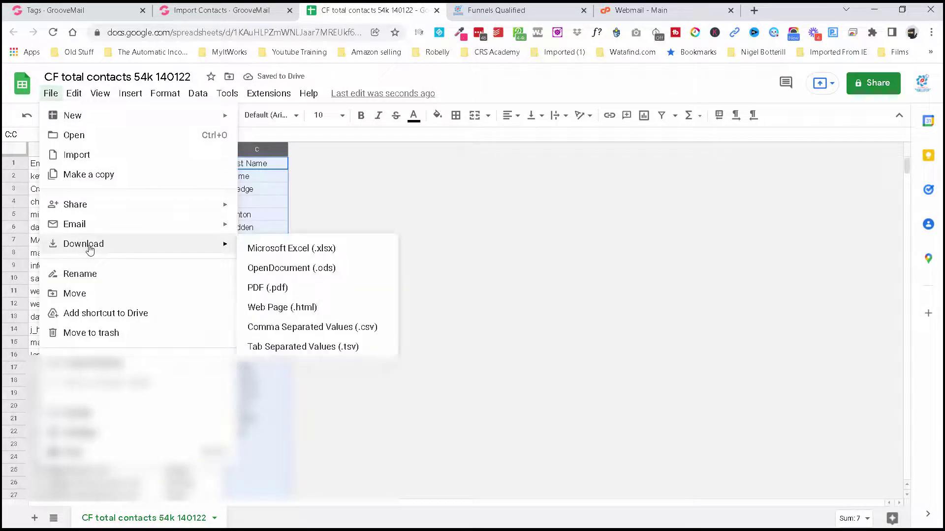
left_click(322, 328)
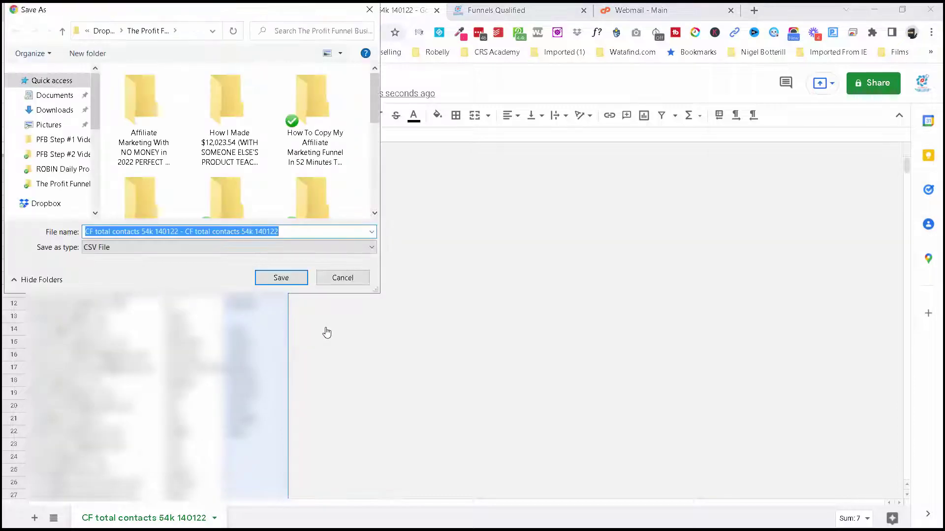
left_click(46, 203)
scroll(201, 150, "down", 1)
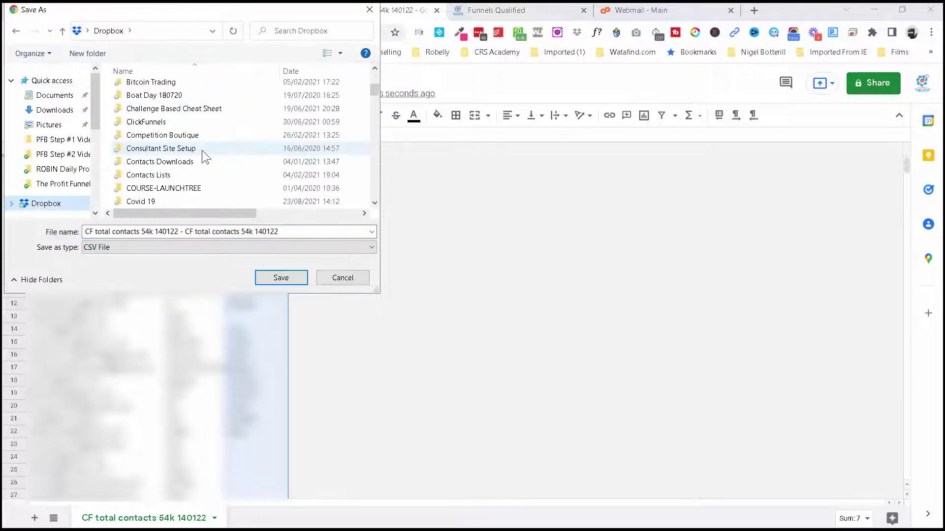
double_click(175, 163)
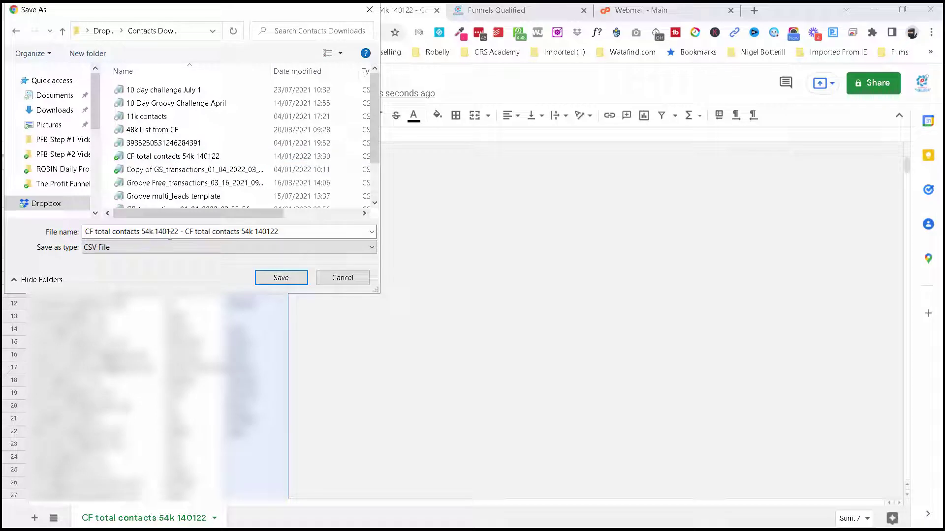
left_click_drag(279, 231, 195, 230)
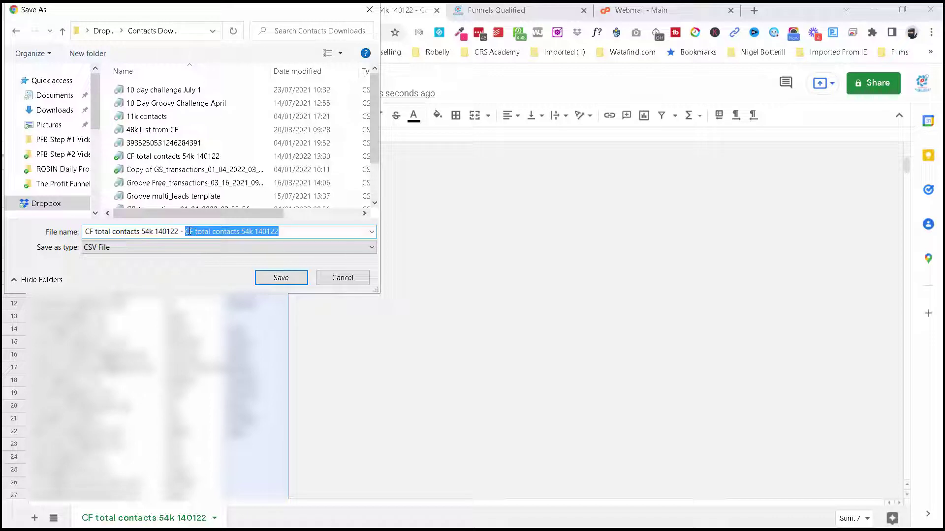
type("Groove")
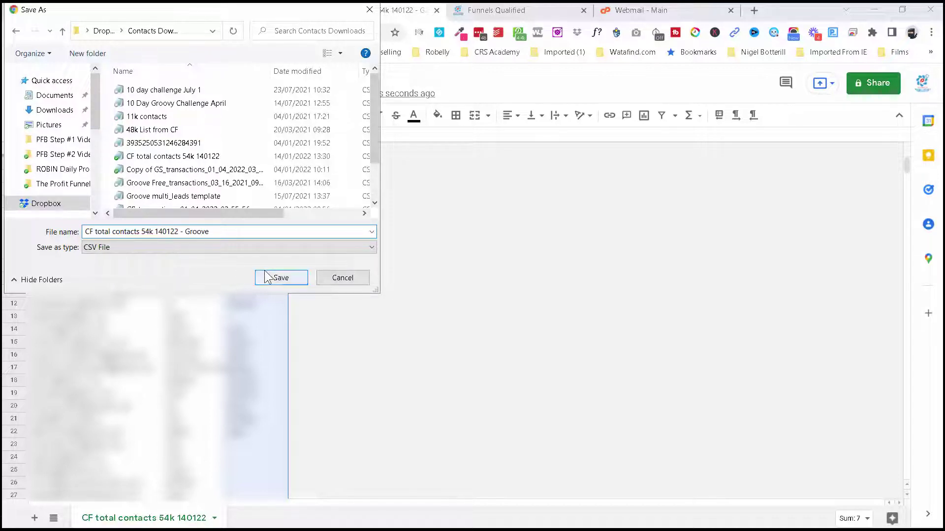
Save the CSV into Contacts Downloads and load 'CF total contacts 54k 140122 - Groove.csv' into the import.
left_click(280, 277)
left_click(250, 16)
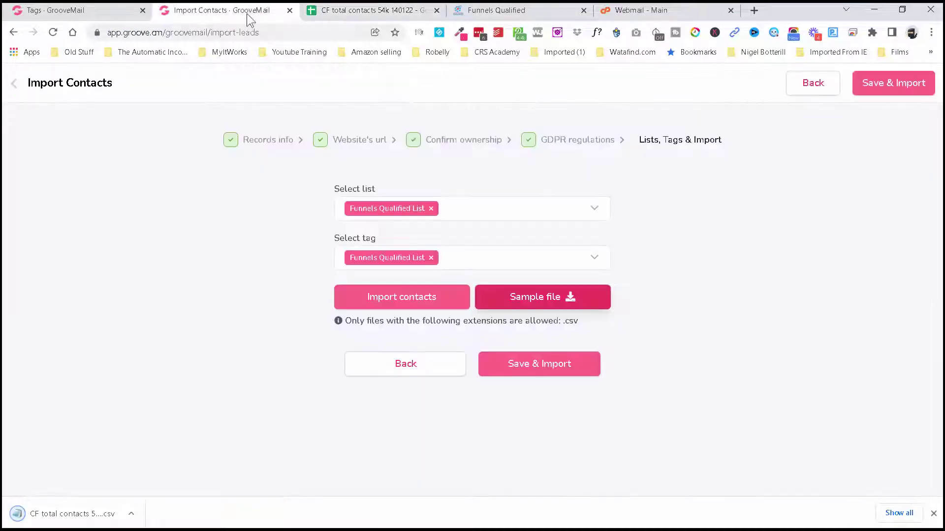
left_click(403, 303)
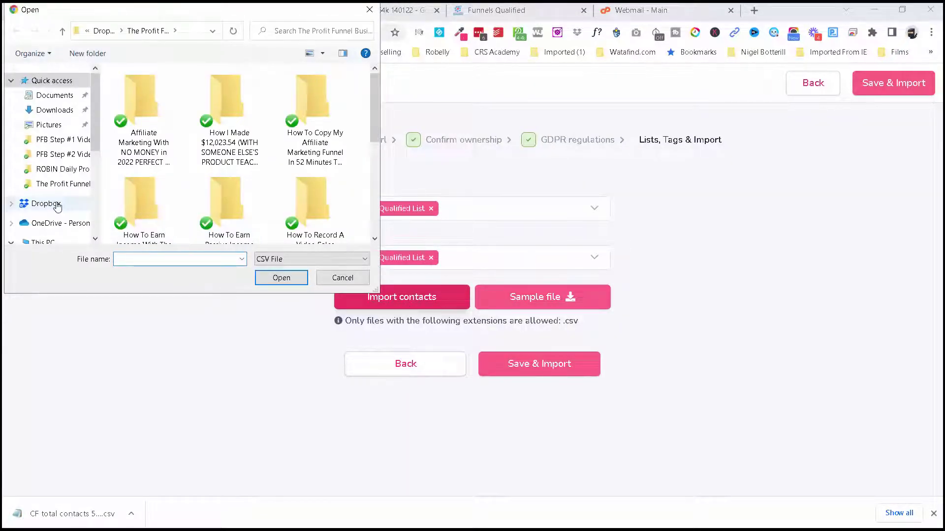
left_click(57, 206)
scroll(158, 211, "down", 6)
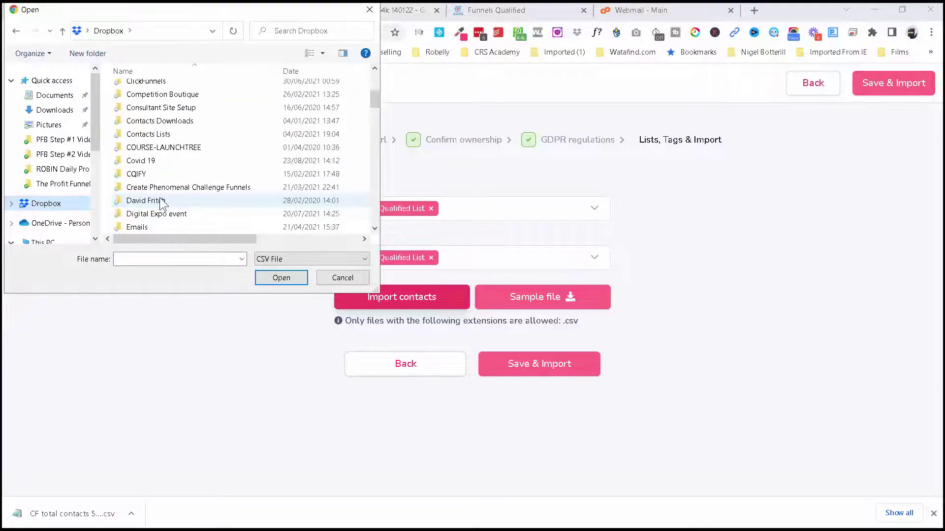
left_click(174, 122)
double_click(175, 124)
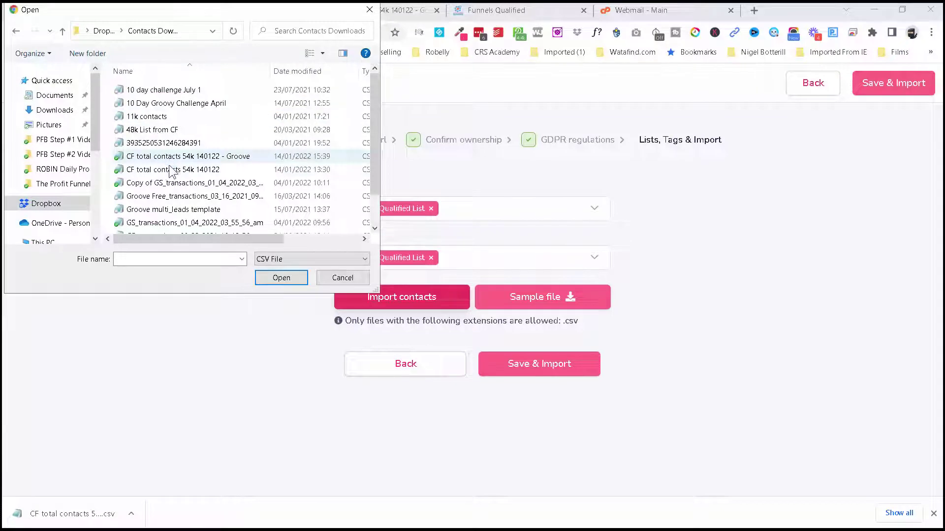
double_click(205, 156)
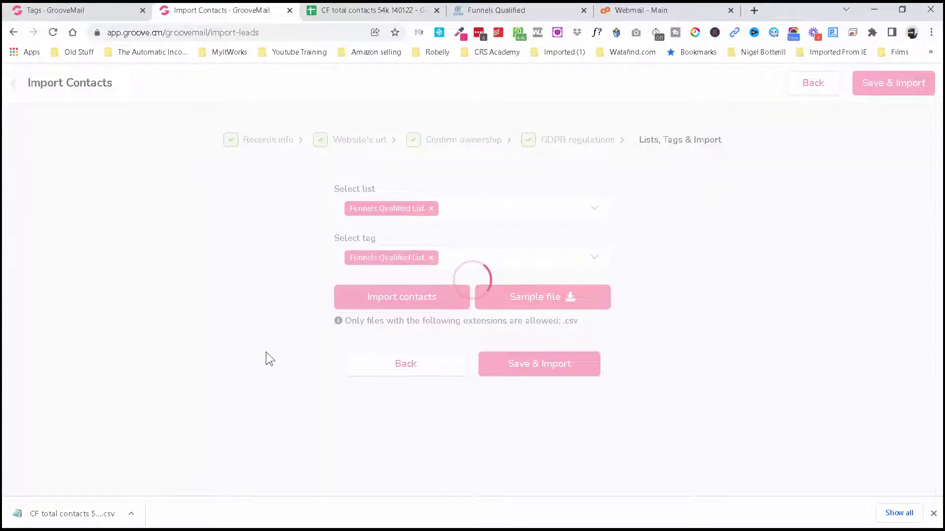
Map the Email, First Name and Last Name columns to Email, Firstname and Lastname.
scroll(637, 361, "down", 1)
left_click(549, 325)
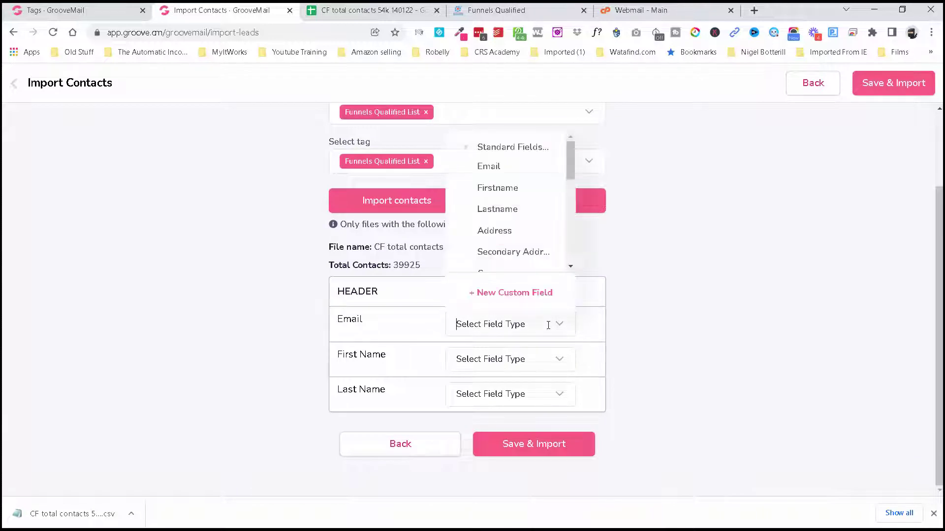
left_click(517, 166)
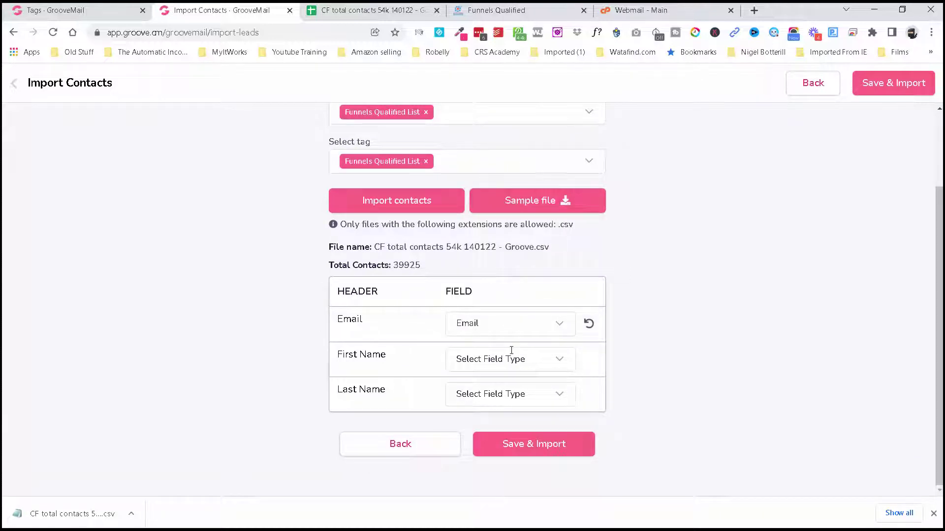
left_click(532, 358)
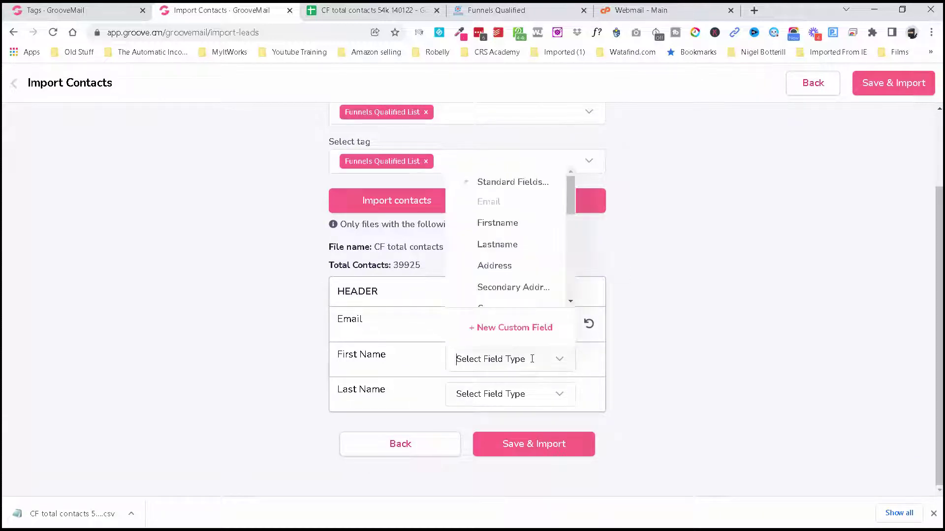
left_click(510, 223)
left_click(563, 402)
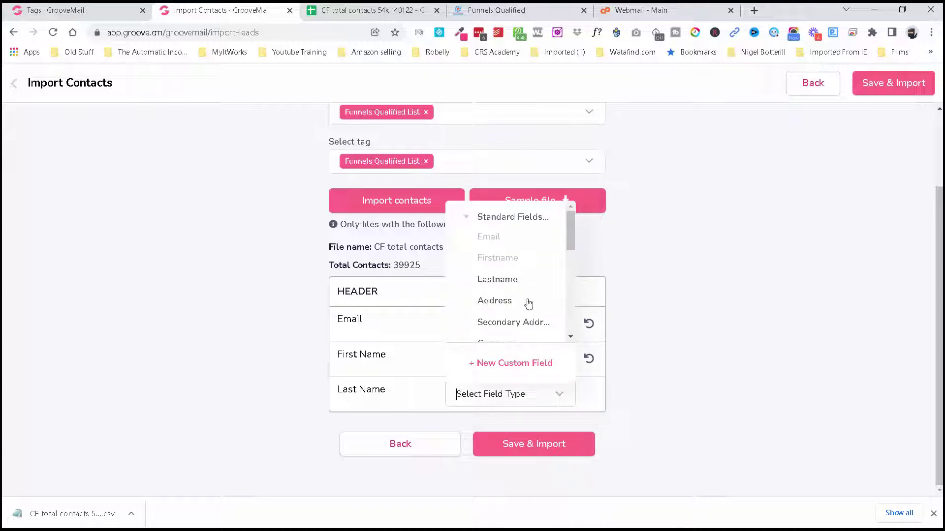
left_click(520, 281)
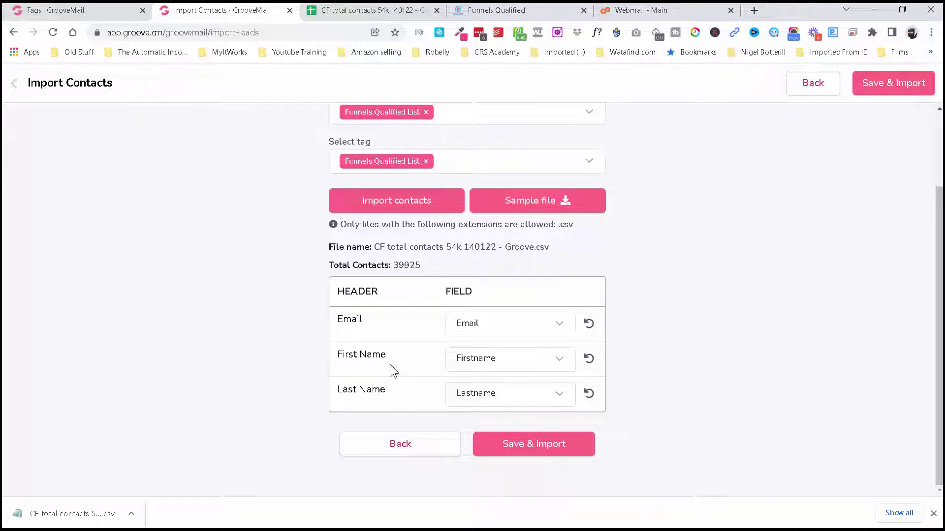
Submit the import via Save & Import so the file awaits admin approval.
left_click(549, 445)
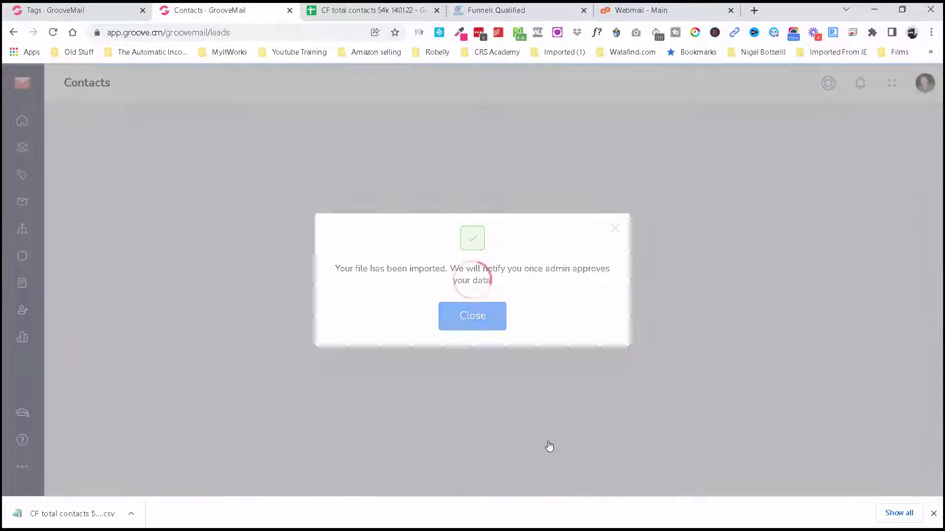